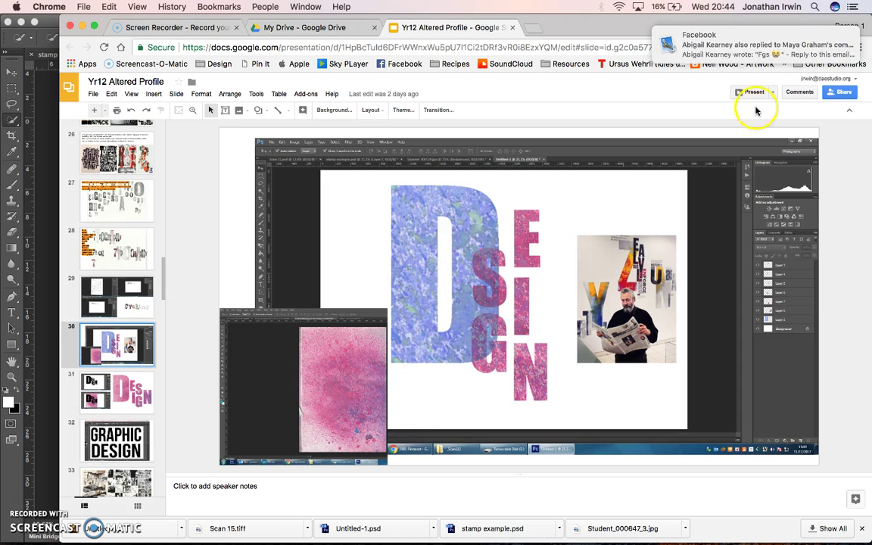
- Switch to Photoshop and open the painted texture Student_000647_2.jpg from the Altered Profile folder
{"action": "left_click", "coordinate": [838, 37]}
{"action": "key", "text": "super+Tab"}
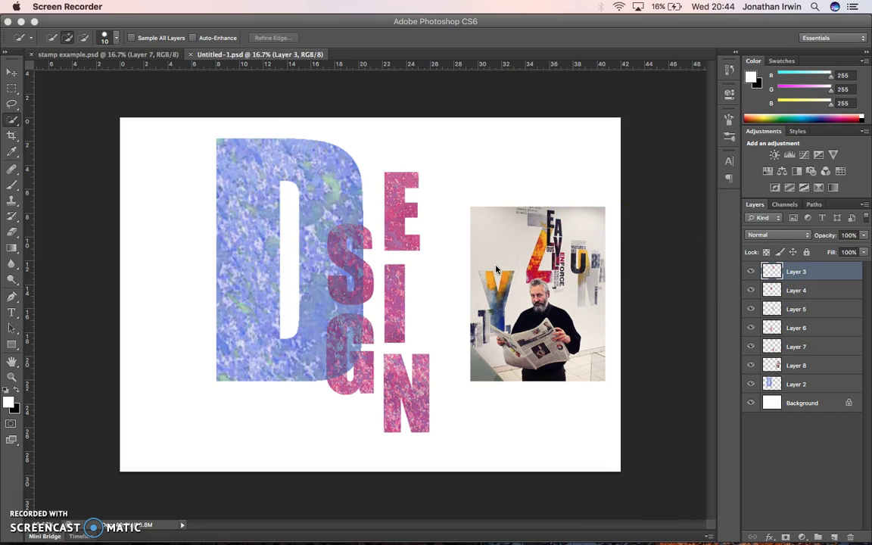
{"action": "mouse_move", "coordinate": [132, 537]}
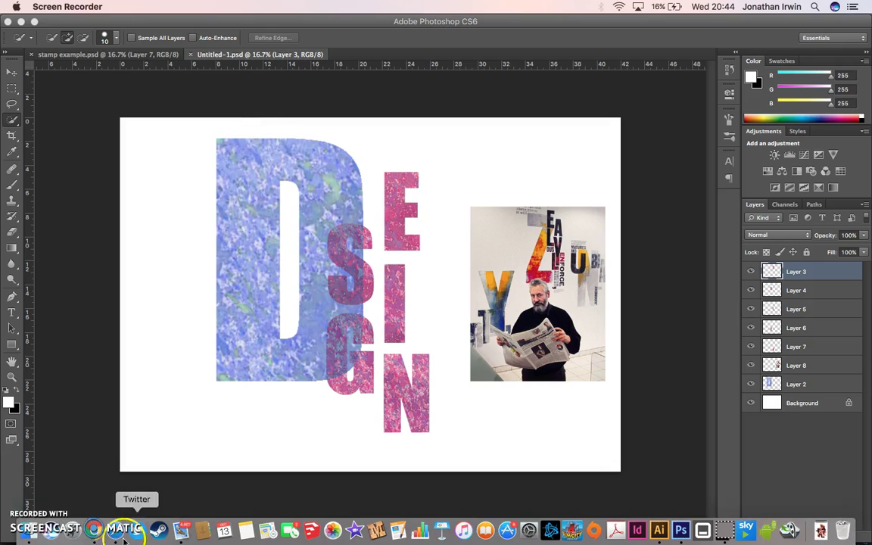
{"action": "left_click", "coordinate": [22, 533]}
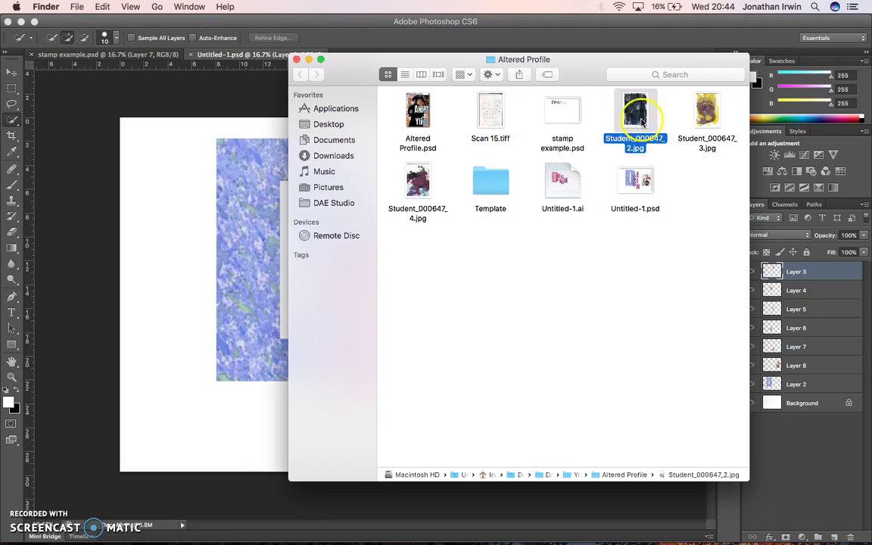
{"action": "left_click_drag", "start_coordinate": [634, 125], "coordinate": [685, 536]}
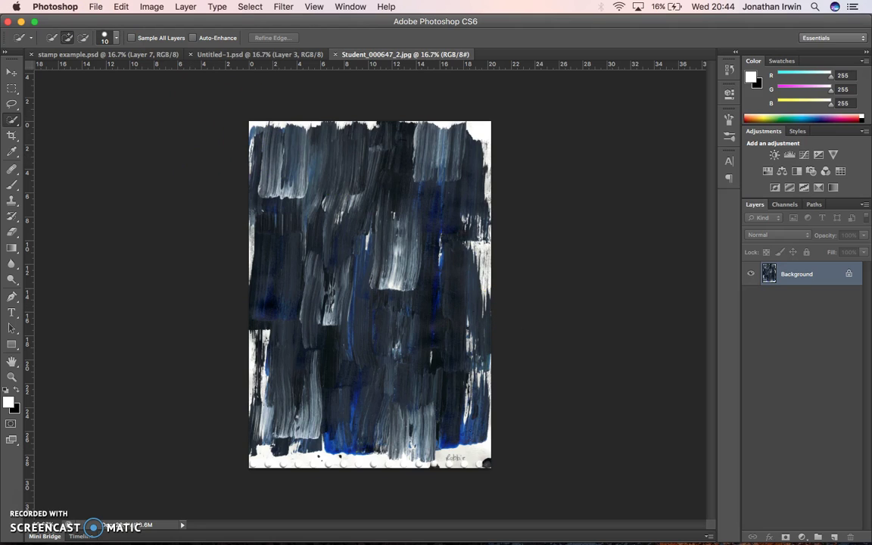
- Examine the painting's resolution in the Image Size settings and its pixel detail at high magnification
{"action": "left_click", "coordinate": [154, 7]}
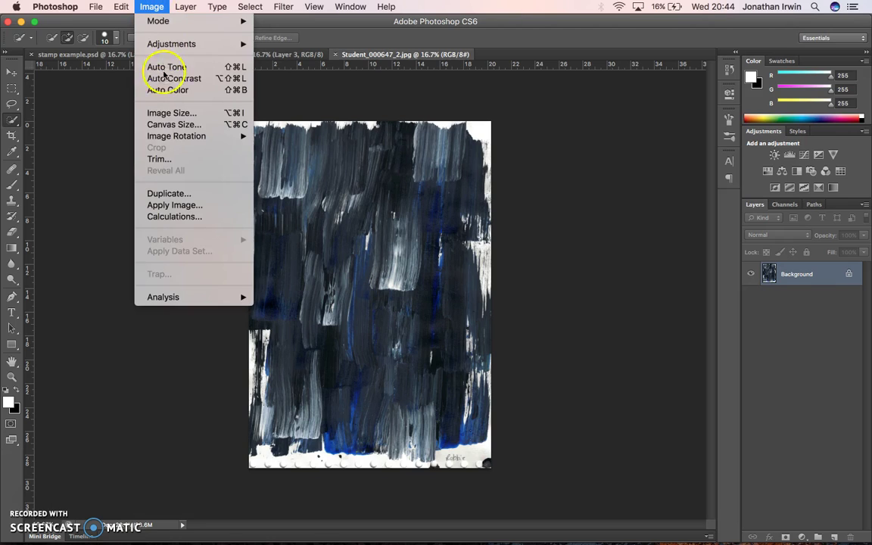
{"action": "left_click", "coordinate": [212, 113]}
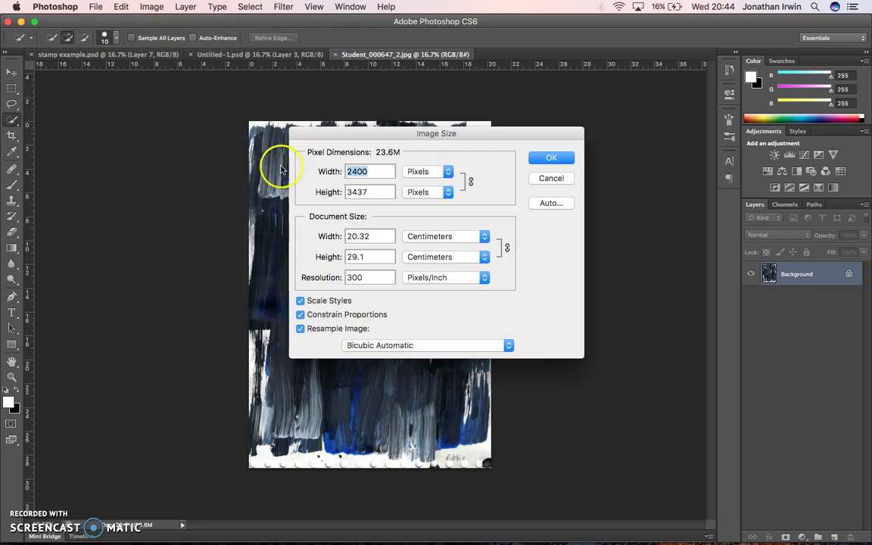
{"action": "left_click", "coordinate": [364, 277]}
{"action": "double_click", "coordinate": [363, 277]}
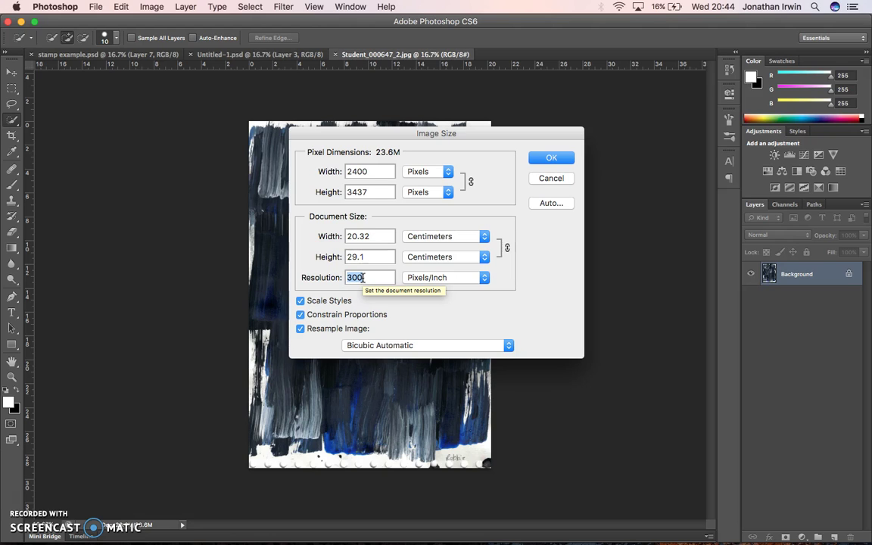
{"action": "left_click", "coordinate": [551, 159]}
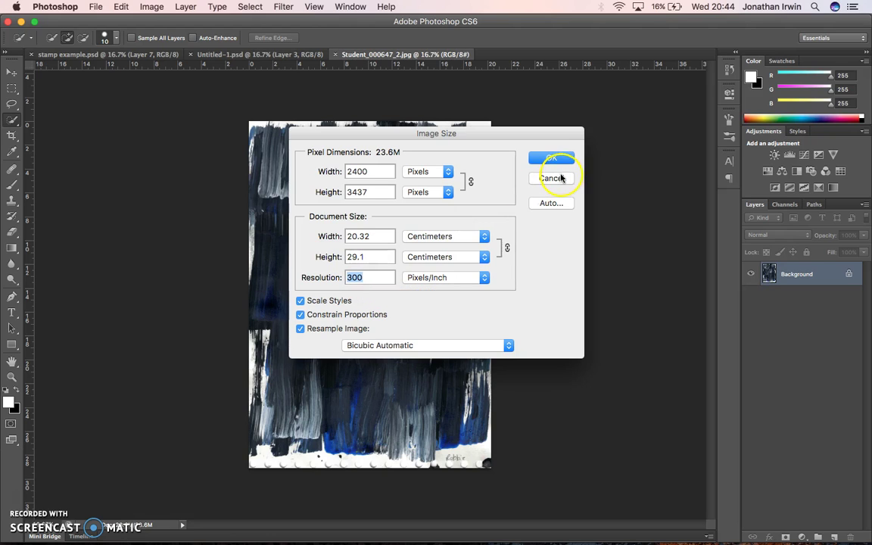
{"action": "key", "text": "z"}
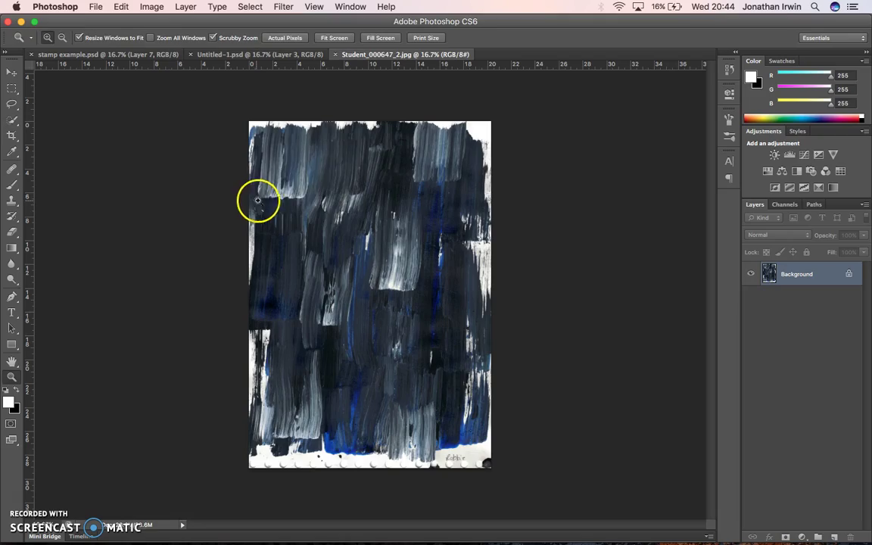
{"action": "mouse_move", "coordinate": [316, 146]}
{"action": "left_mouse_down"}
{"action": "mouse_move", "coordinate": [521, 319]}
{"action": "mouse_move", "coordinate": [514, 315]}
{"action": "left_mouse_up"}
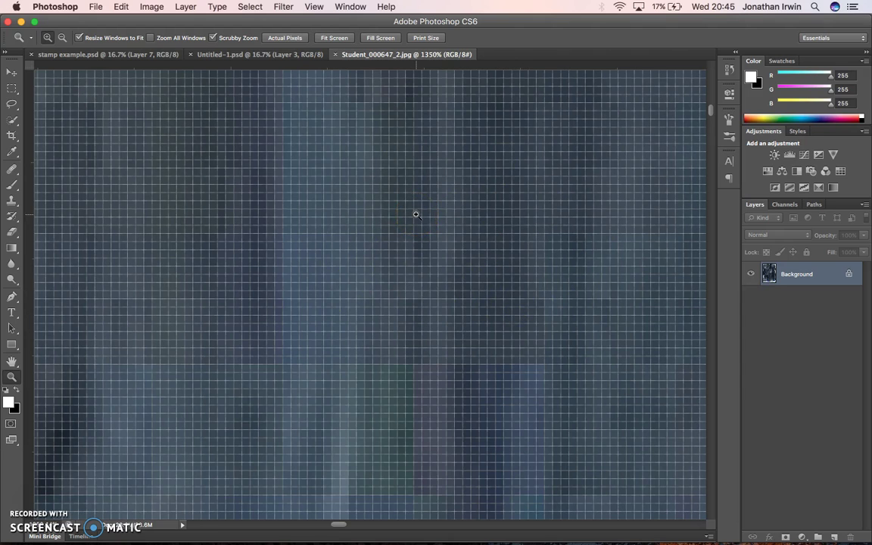
{"action": "key", "text": "super+0"}
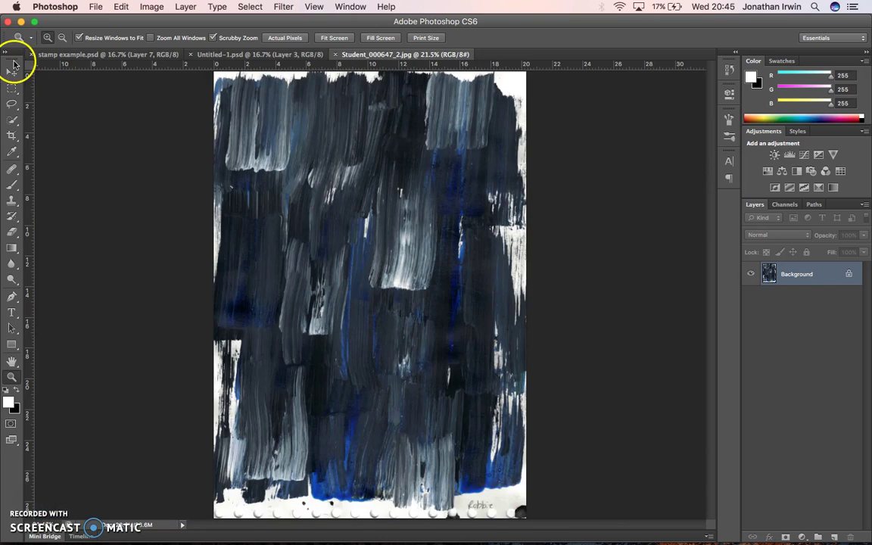
- Create a new A3 International Paper document at 300 pixels/inch in RGB Color with a white background
{"action": "left_click", "coordinate": [95, 7]}
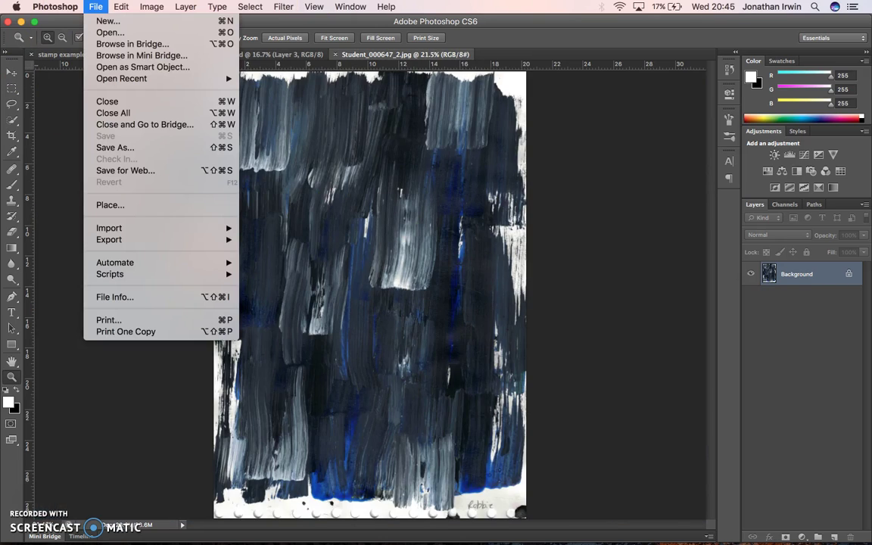
{"action": "left_click", "coordinate": [102, 28]}
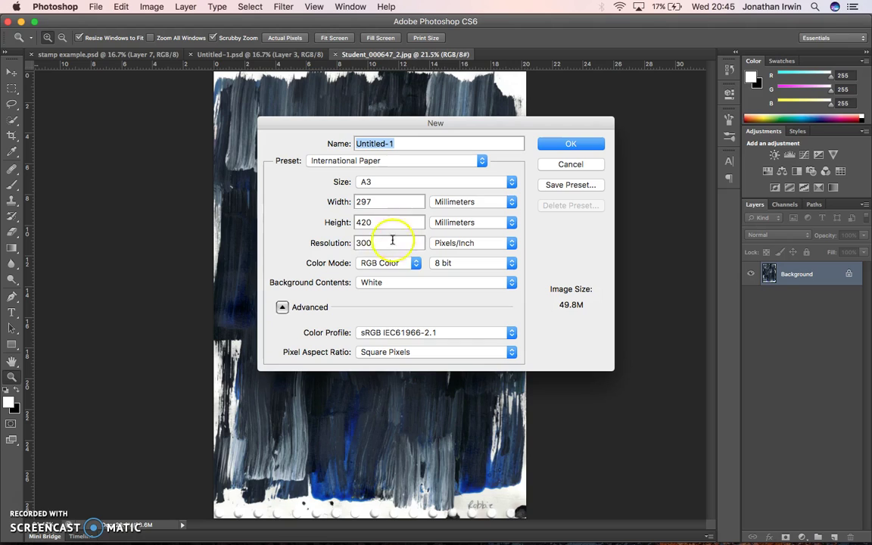
{"action": "double_click", "coordinate": [372, 243]}
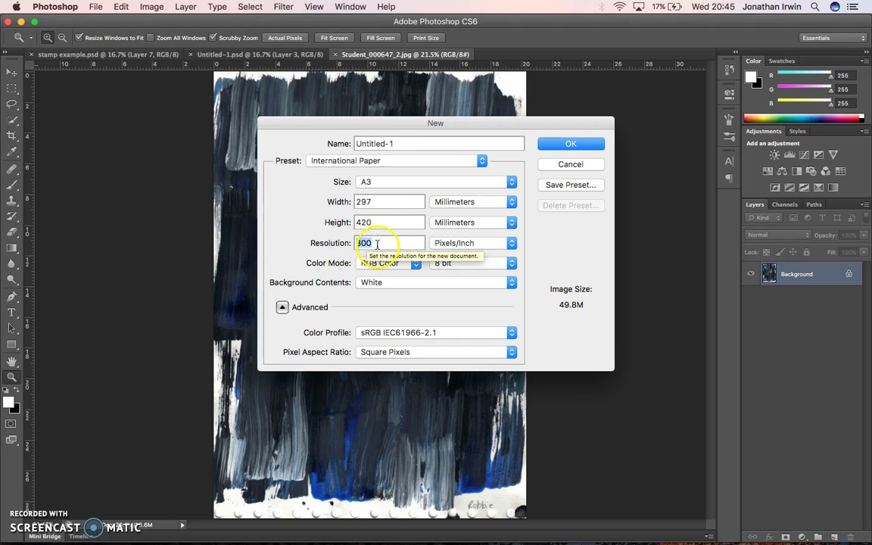
{"action": "left_click", "coordinate": [373, 161]}
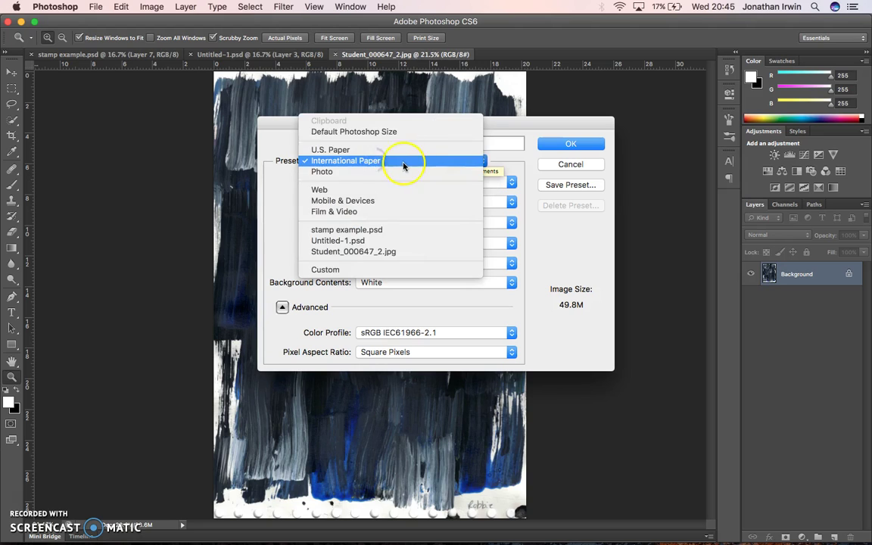
{"action": "left_click", "coordinate": [403, 163]}
{"action": "left_click", "coordinate": [394, 181]}
{"action": "left_click", "coordinate": [400, 183]}
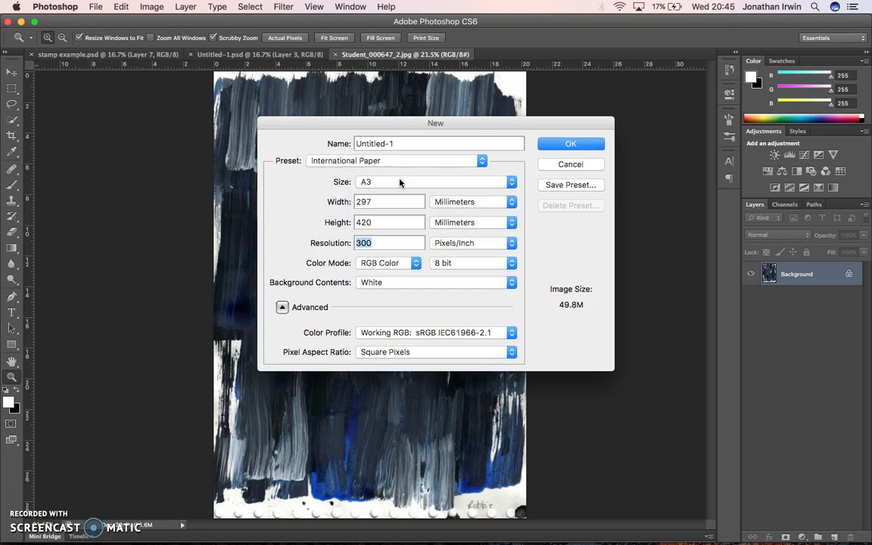
{"action": "left_click", "coordinate": [571, 144]}
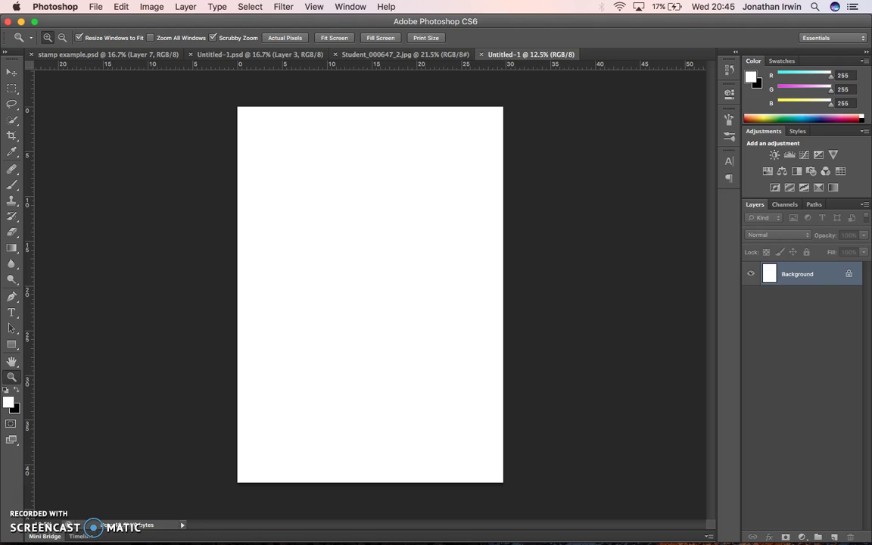
- Rotate the blank A3 canvas 90° clockwise
{"action": "left_click", "coordinate": [148, 6]}
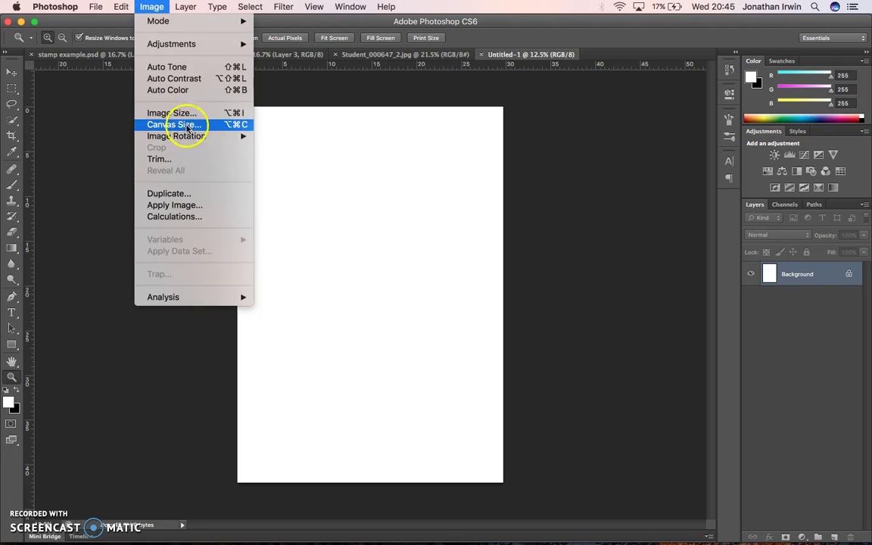
{"action": "mouse_move", "coordinate": [200, 136]}
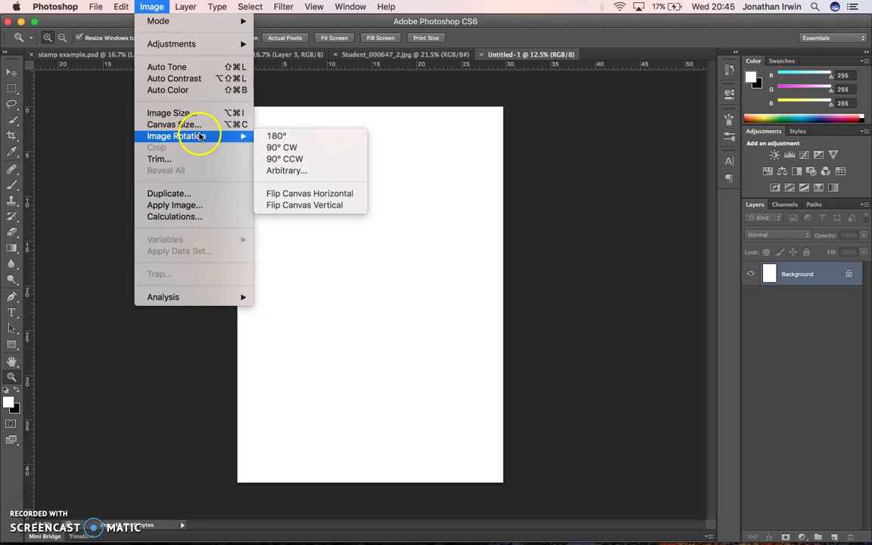
{"action": "left_click", "coordinate": [285, 147]}
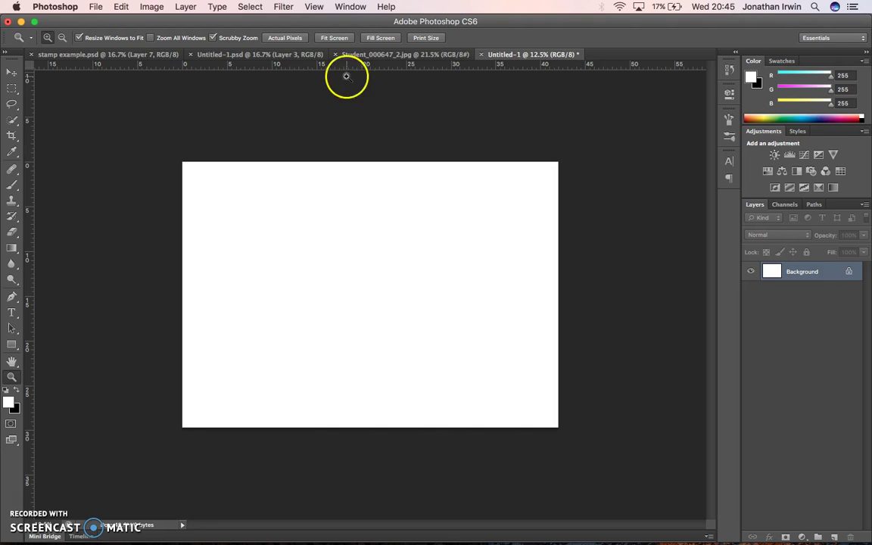
- Add the text DESIGN over the upper-left area of the painting in Student_000647_2.jpg
{"action": "left_click", "coordinate": [379, 56]}
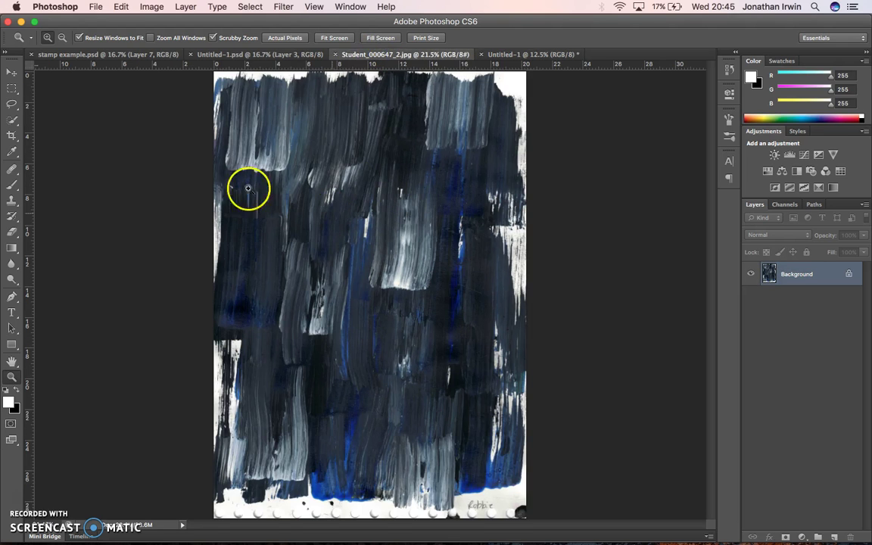
{"action": "left_click", "coordinate": [13, 310]}
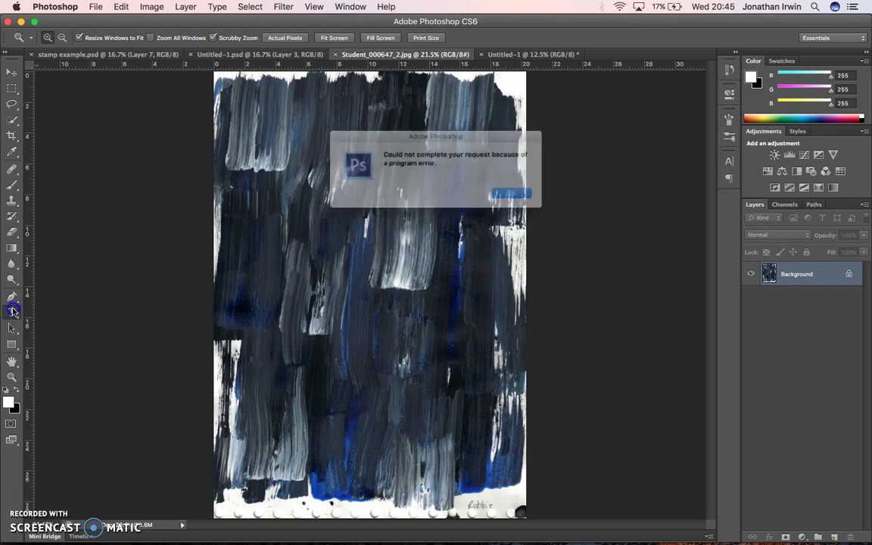
{"action": "left_click", "coordinate": [526, 197]}
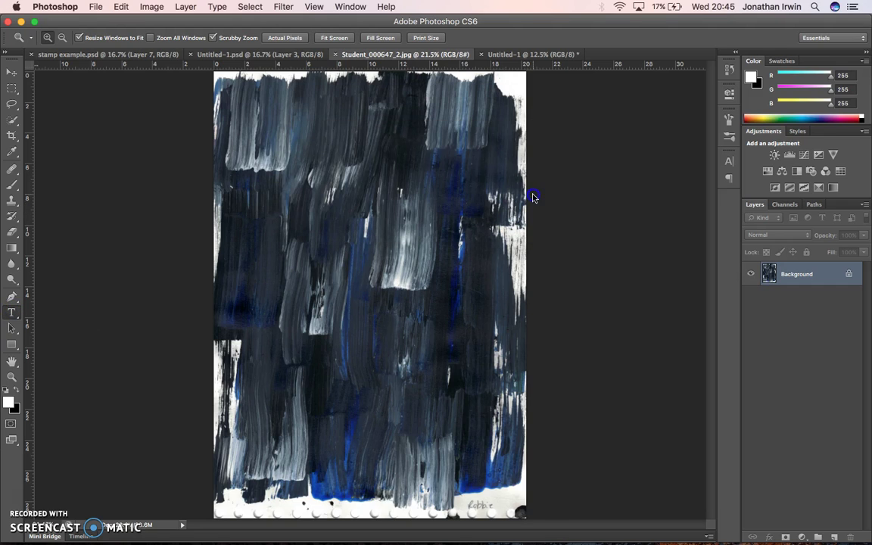
{"action": "left_click", "coordinate": [291, 230]}
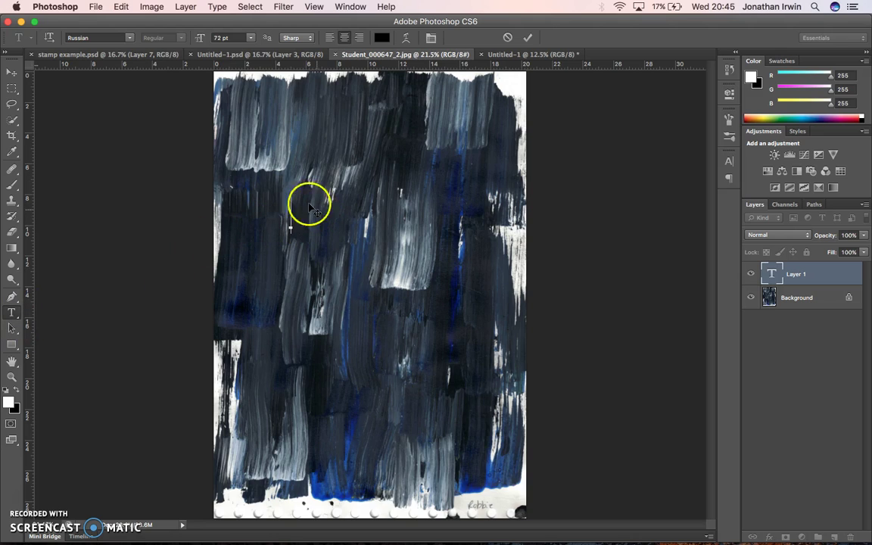
{"action": "type", "text": "DESIGN"}
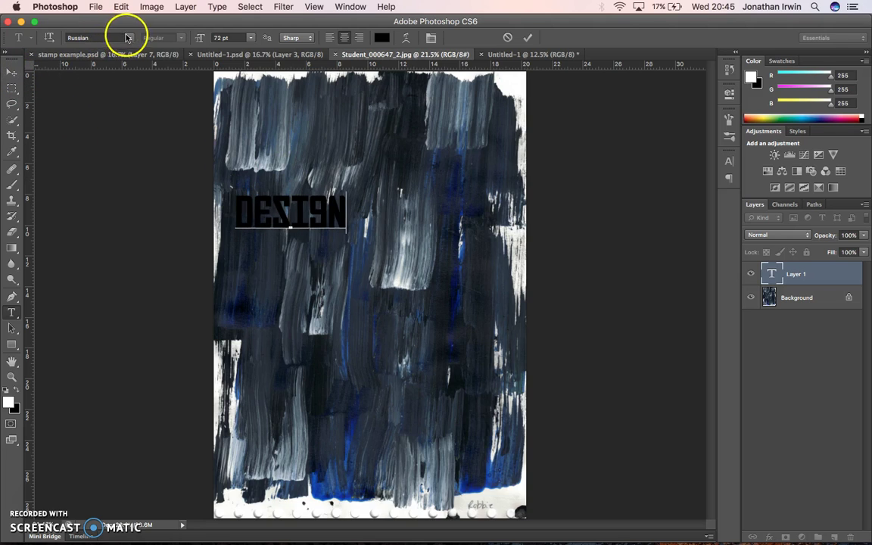
{"action": "left_click", "coordinate": [10, 73]}
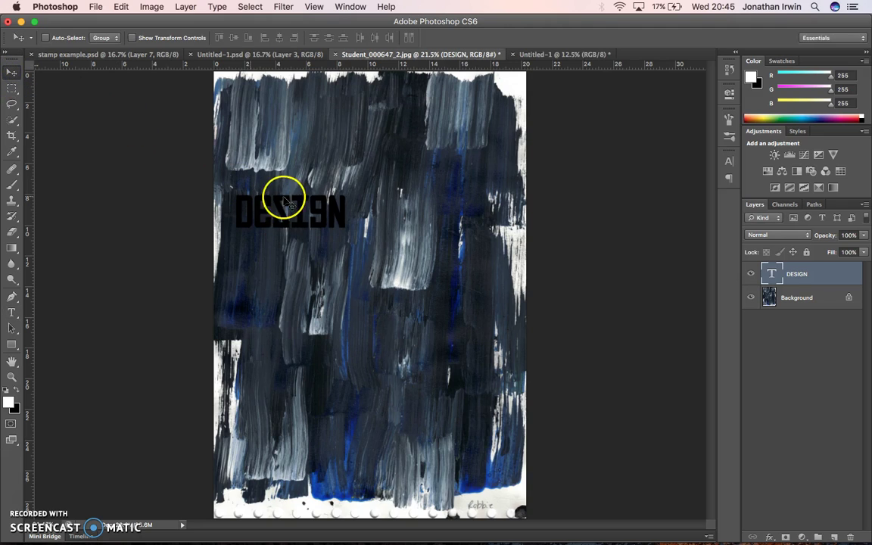
- Browse the fonts available for the DESIGN text and choose Russian
{"action": "left_click", "coordinate": [11, 312]}
{"action": "double_click", "coordinate": [235, 194]}
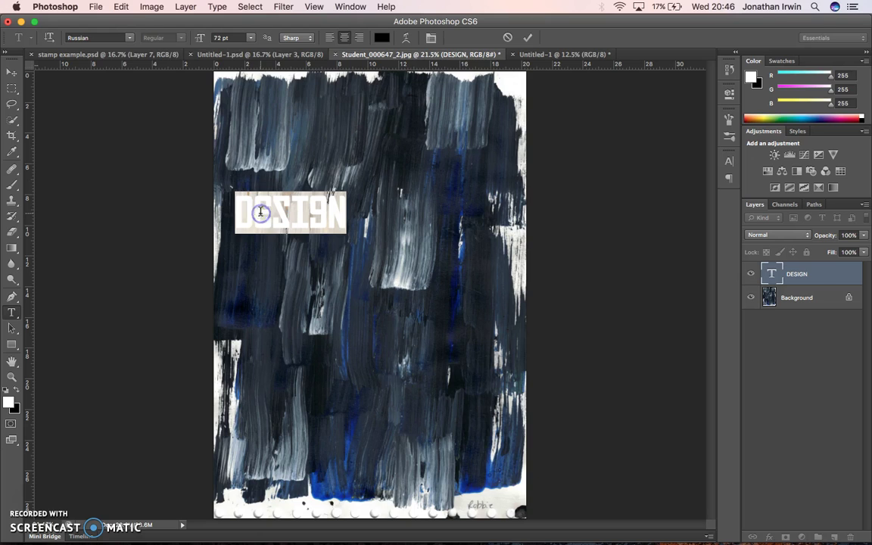
{"action": "left_click", "coordinate": [129, 39]}
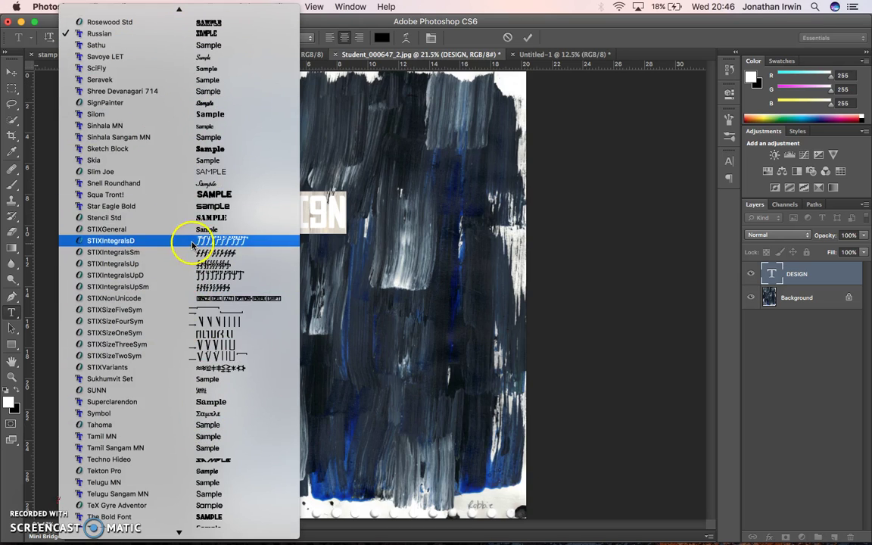
{"action": "left_click", "coordinate": [142, 33]}
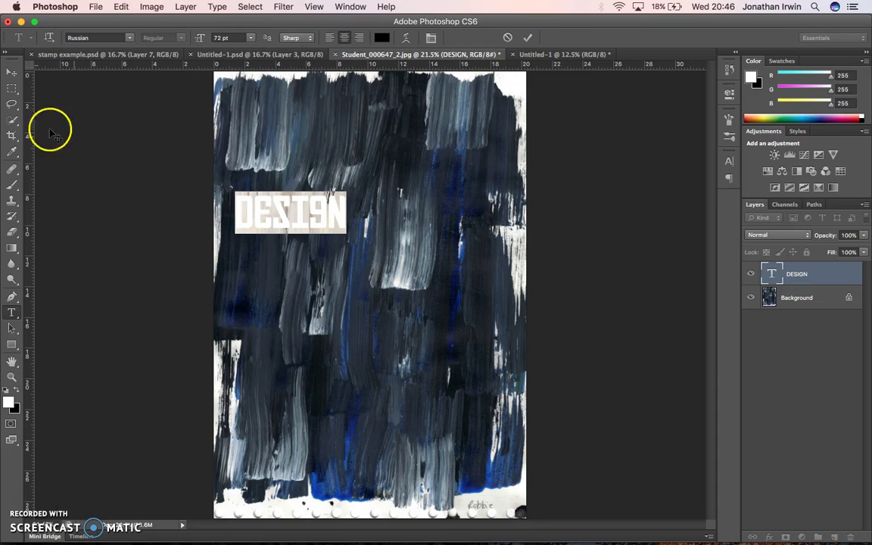
- Move the DESIGN text towards the middle of the painting and enlarge it to about 217% with Free Transform
{"action": "left_click", "coordinate": [11, 73]}
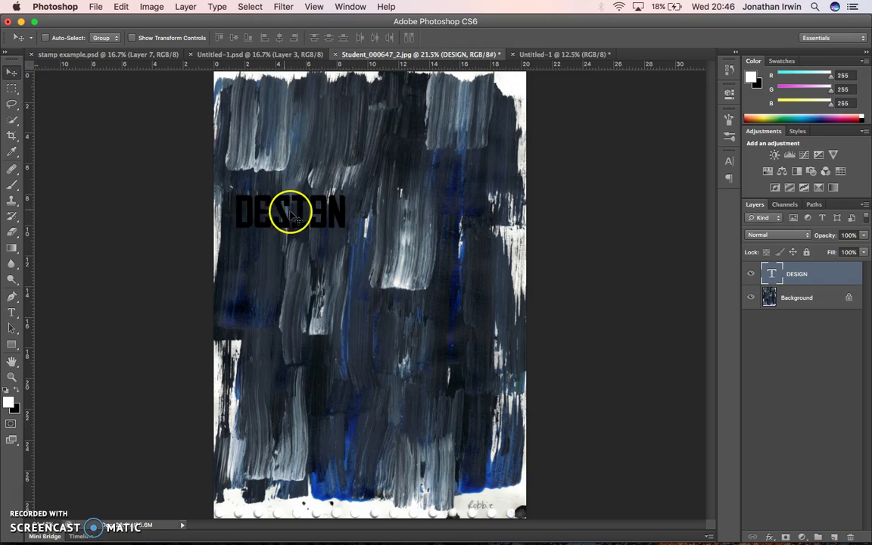
{"action": "left_click_drag", "start_coordinate": [291, 209], "coordinate": [329, 268]}
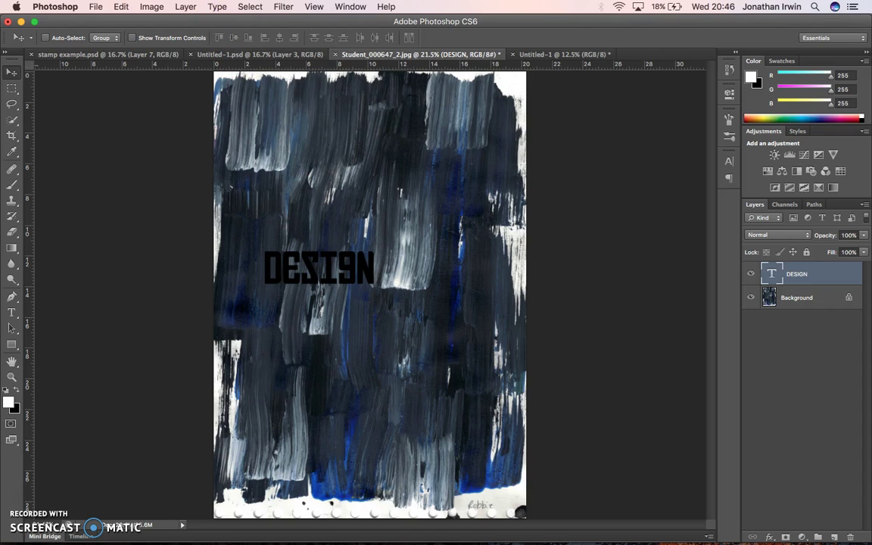
{"action": "left_click", "coordinate": [121, 7]}
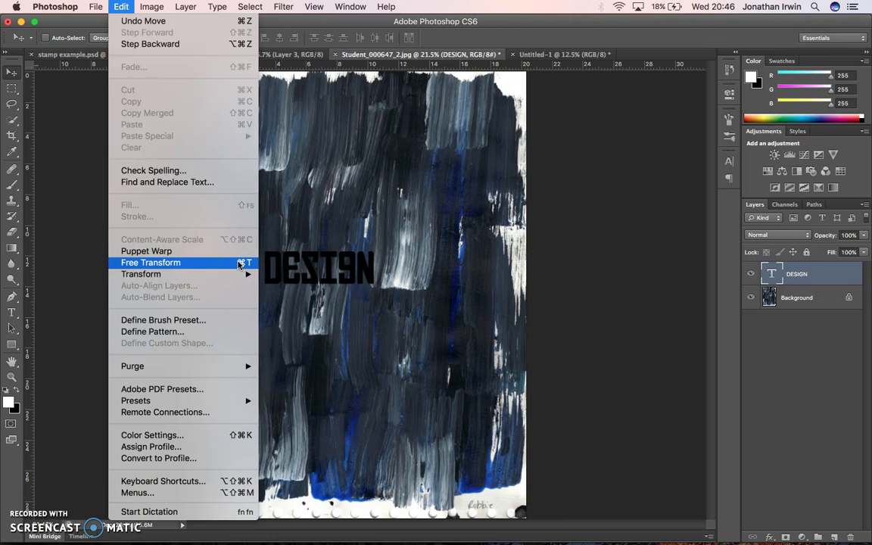
{"action": "left_click", "coordinate": [232, 263]}
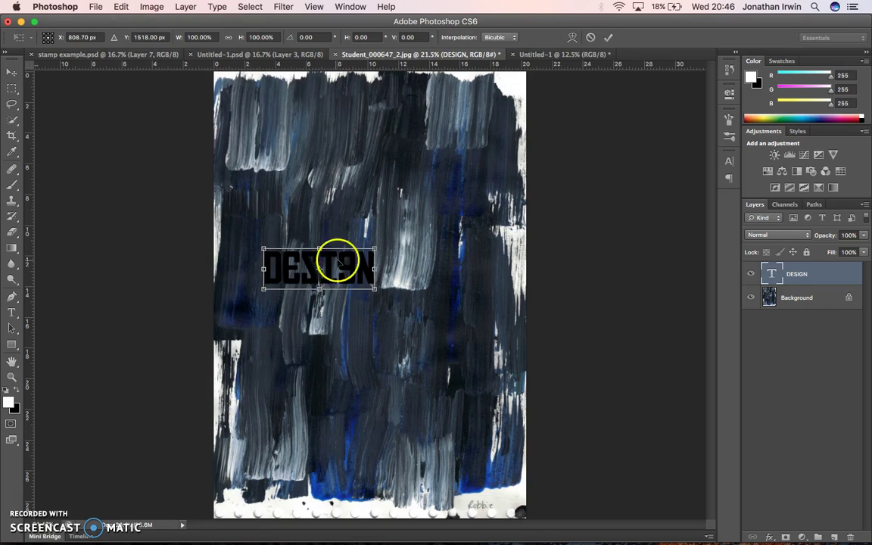
{"action": "left_click_drag", "start_coordinate": [374, 247], "coordinate": [455, 253]}
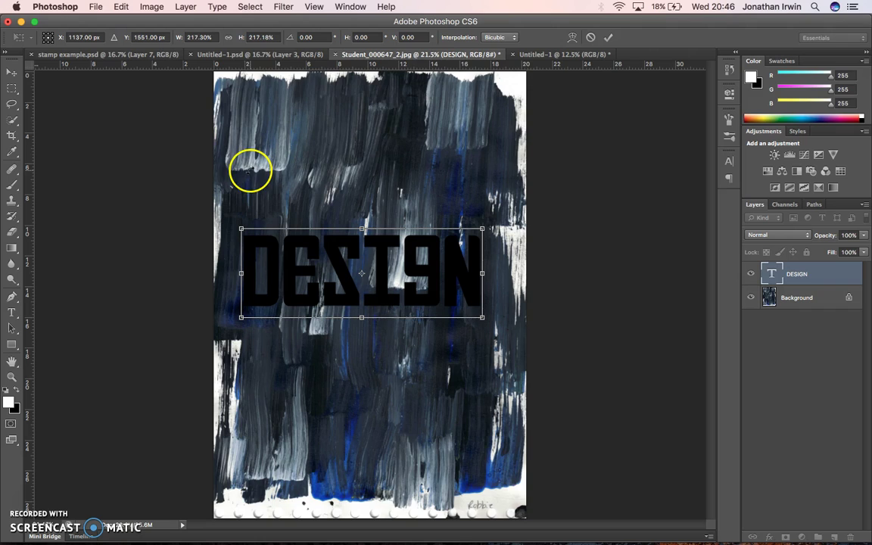
{"action": "double_click", "coordinate": [127, 154]}
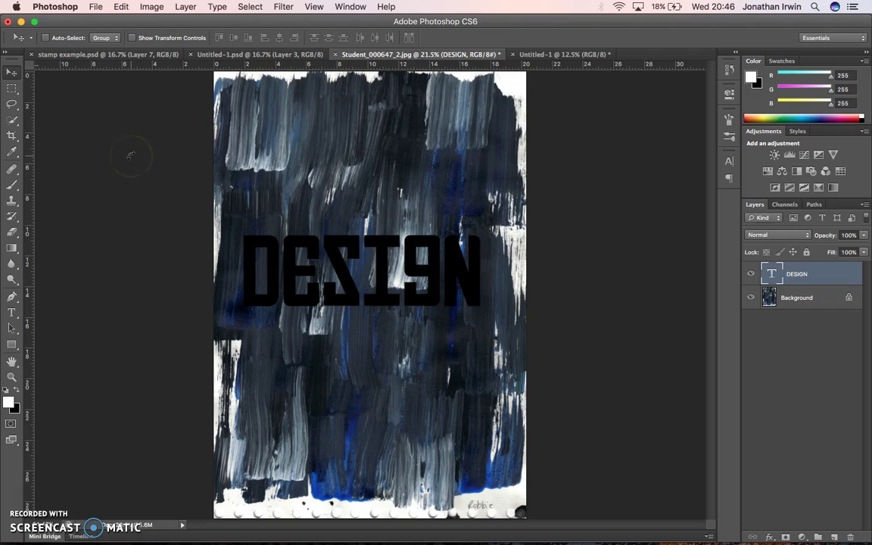
- Select all the letters of the DESIGN text with the Magic Wand, adding each letter to the selection
{"action": "left_click", "coordinate": [15, 123]}
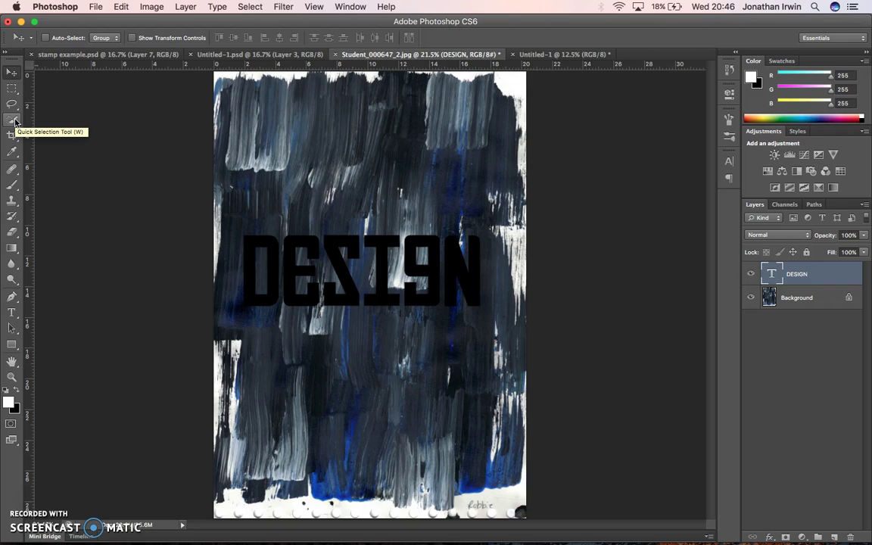
{"action": "left_click", "coordinate": [15, 121]}
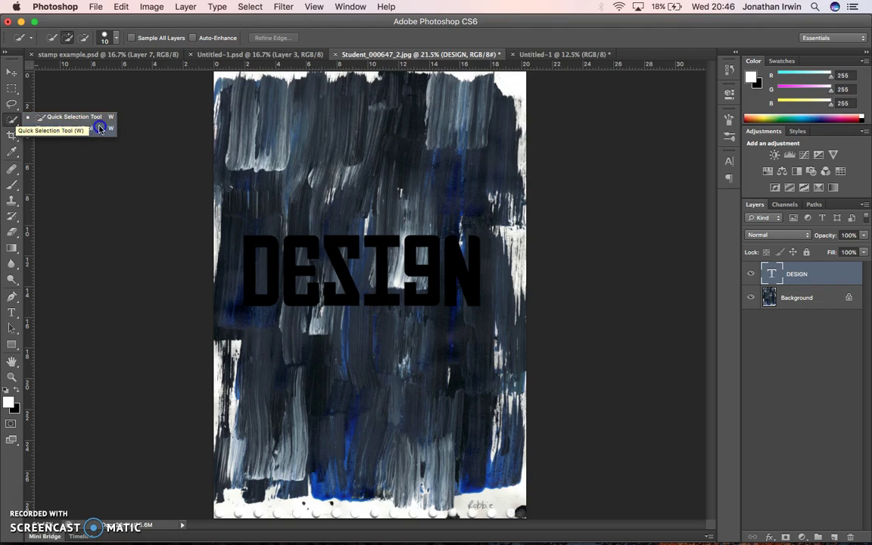
{"action": "left_click", "coordinate": [99, 128]}
{"action": "left_click", "coordinate": [15, 125]}
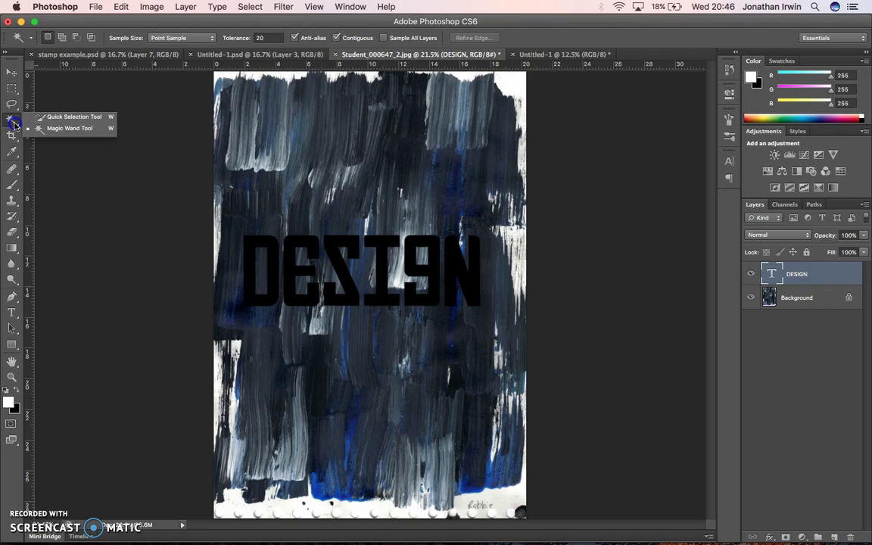
{"action": "left_click", "coordinate": [14, 125]}
{"action": "left_click", "coordinate": [17, 124]}
{"action": "left_click", "coordinate": [90, 128]}
{"action": "left_click", "coordinate": [174, 186]}
{"action": "left_click", "coordinate": [252, 248]}
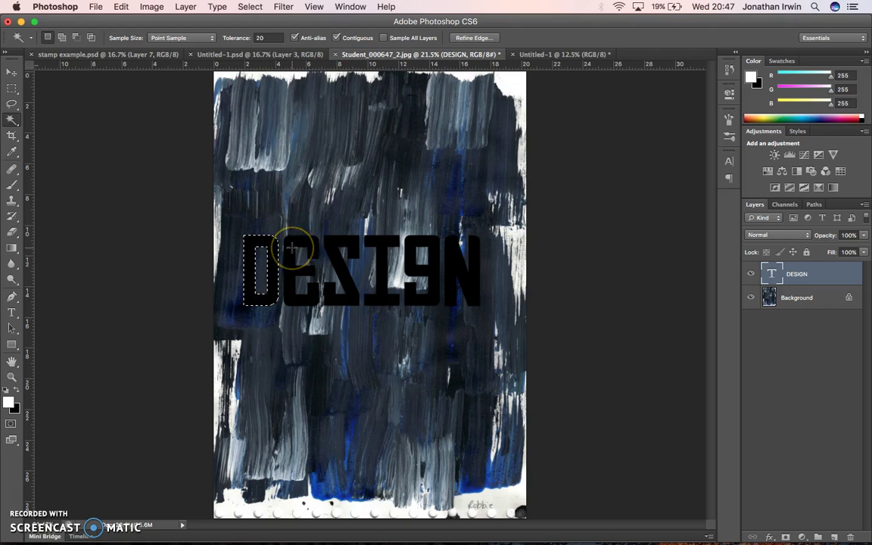
{"action": "key", "text": "shift"}
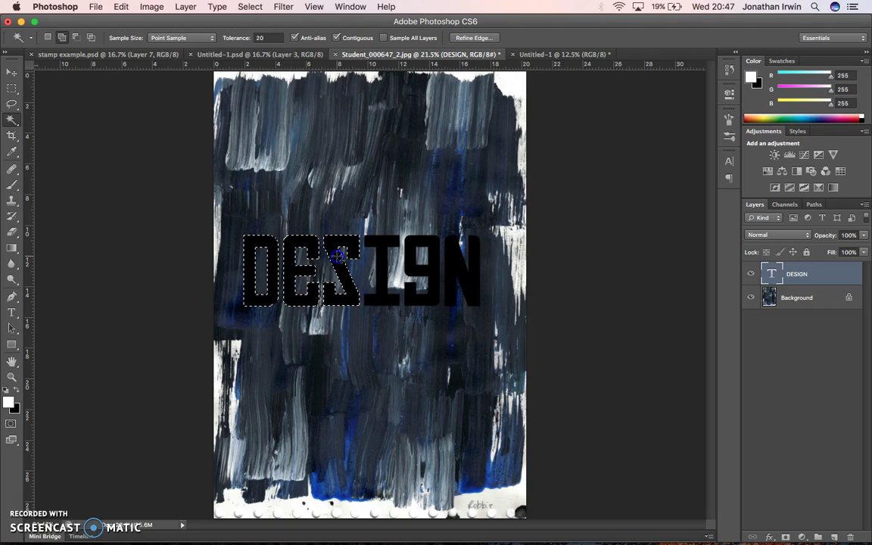
{"action": "left_click", "coordinate": [383, 257], "text": "shift"}
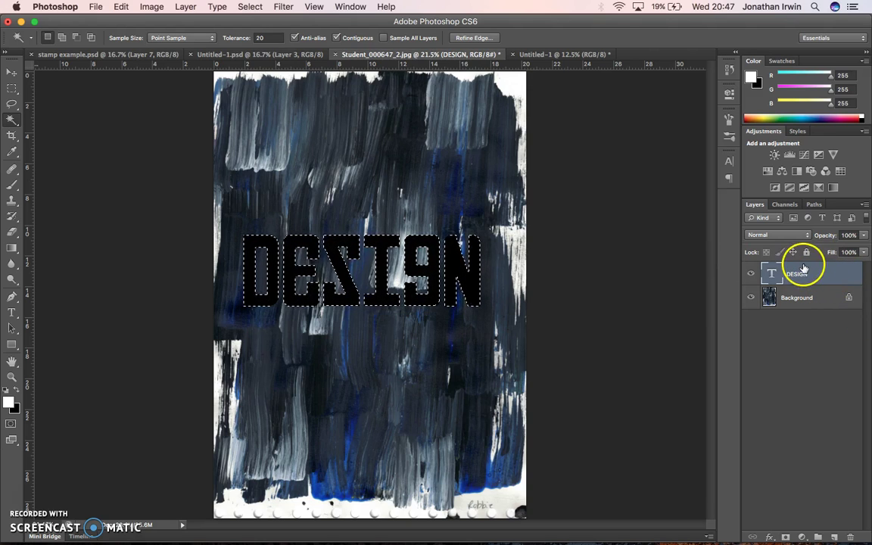
- Hide the DESIGN text layer, make the Background layer active and move the letter-shaped selection to the upper part of the painting
{"action": "left_click", "coordinate": [749, 276]}
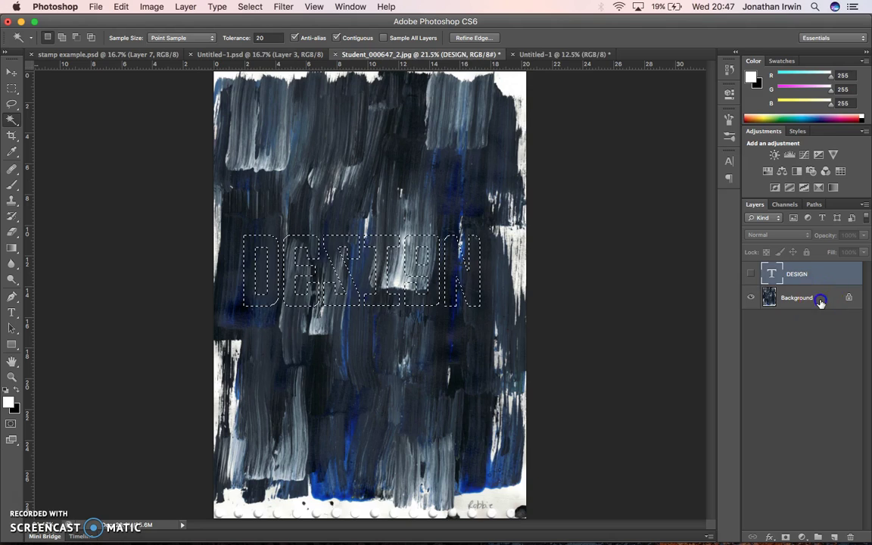
{"action": "left_click", "coordinate": [796, 297]}
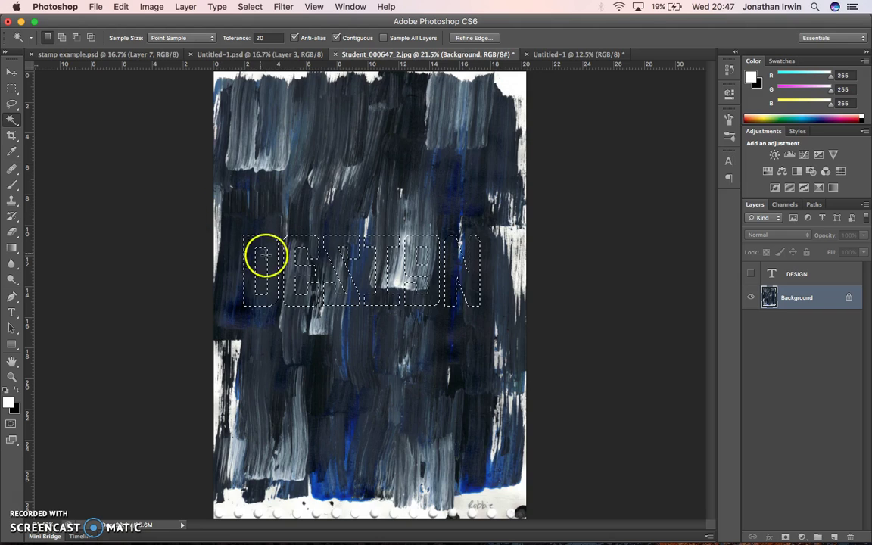
{"action": "left_click_drag", "start_coordinate": [274, 265], "coordinate": [274, 168]}
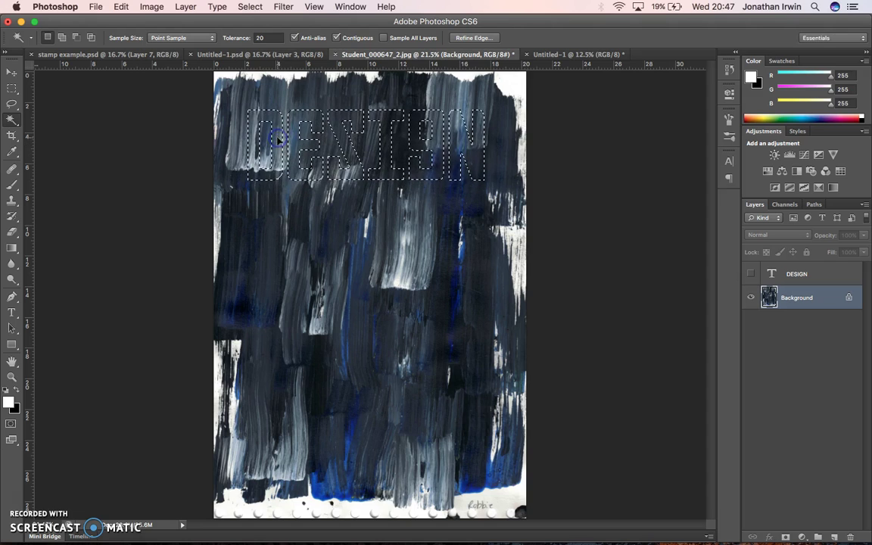
- Try to move the selected letter shapes down the painting with the Move tool and undo the move
{"action": "left_click", "coordinate": [12, 70]}
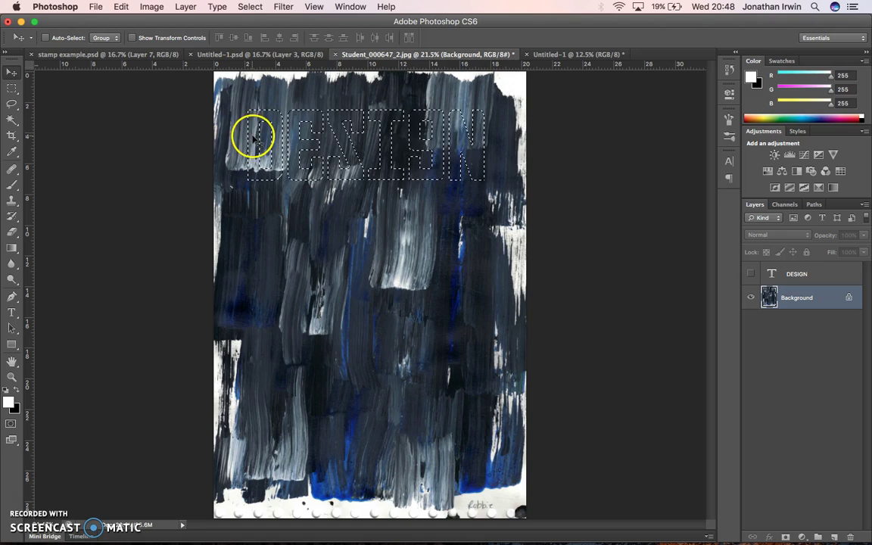
{"action": "left_click_drag", "start_coordinate": [256, 134], "coordinate": [302, 261]}
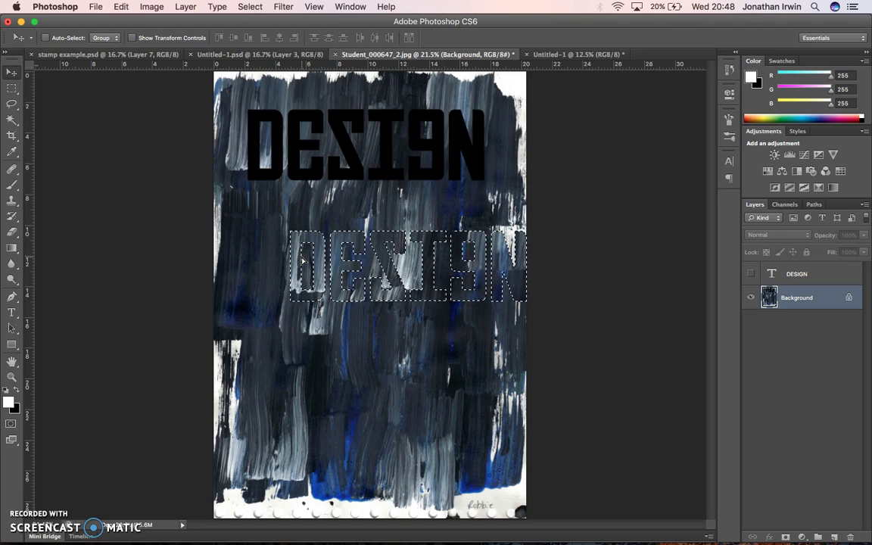
{"action": "key", "text": "super+z"}
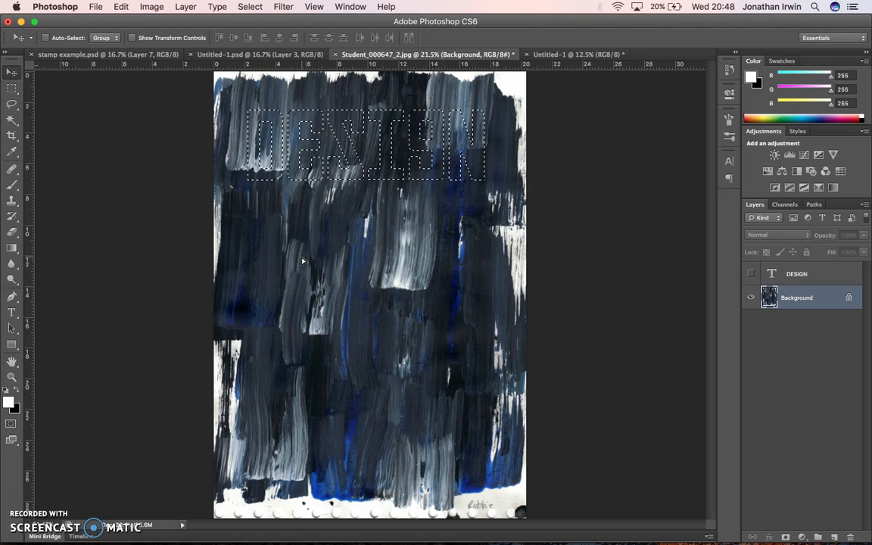
- Nudge the letter-shaped selection slightly with the Magic Wand and copy the painted texture inside it
{"action": "left_click", "coordinate": [11, 122]}
{"action": "left_click_drag", "start_coordinate": [12, 125], "coordinate": [28, 131]}
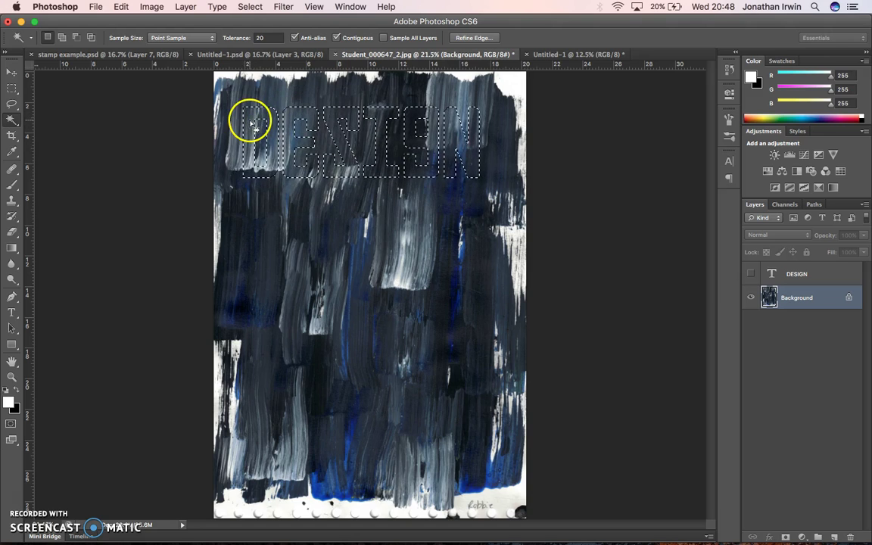
{"action": "left_click", "coordinate": [120, 7]}
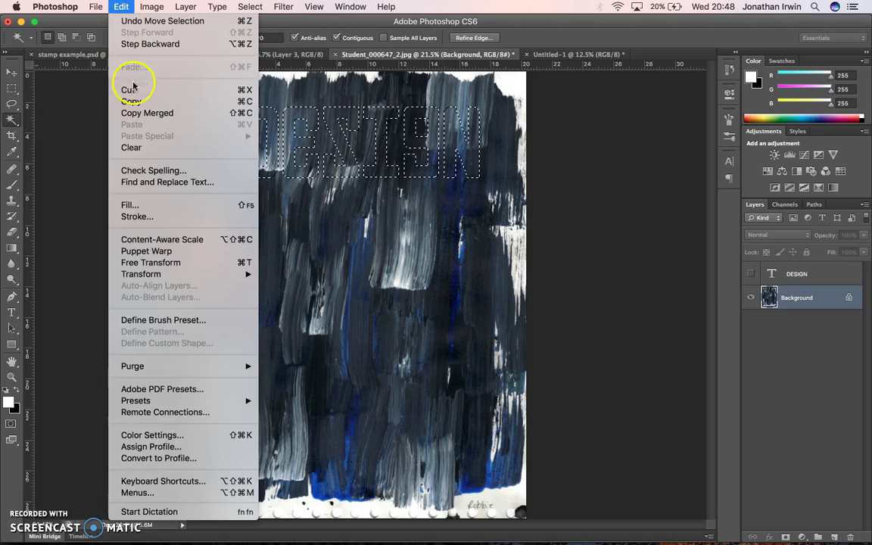
{"action": "left_click", "coordinate": [130, 101]}
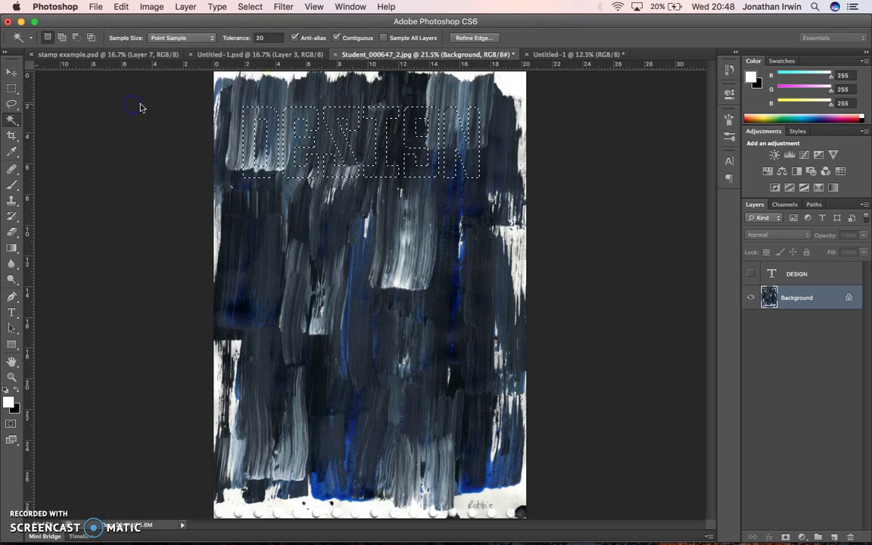
- Paste the copied textured DESIGN lettering into the blank landscape canvas Untitled-1
{"action": "left_click", "coordinate": [556, 54]}
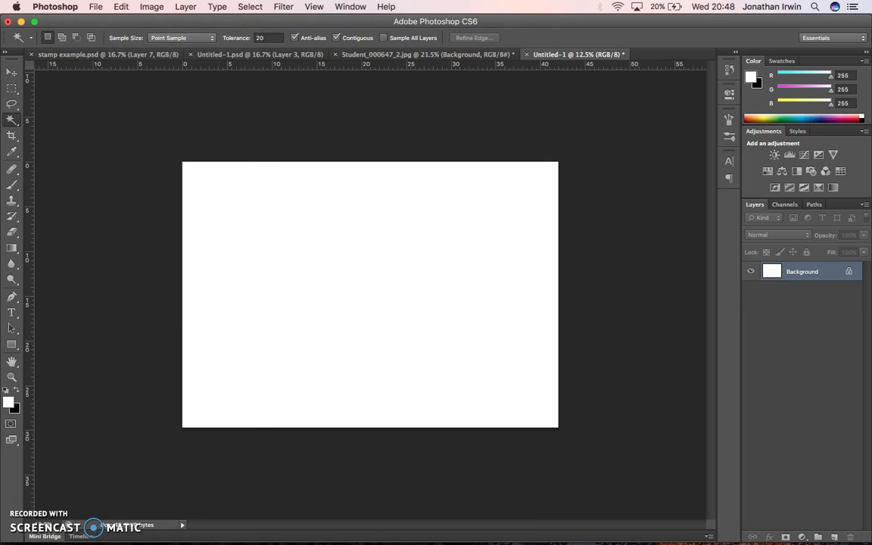
{"action": "left_click", "coordinate": [121, 7]}
{"action": "left_click", "coordinate": [144, 122]}
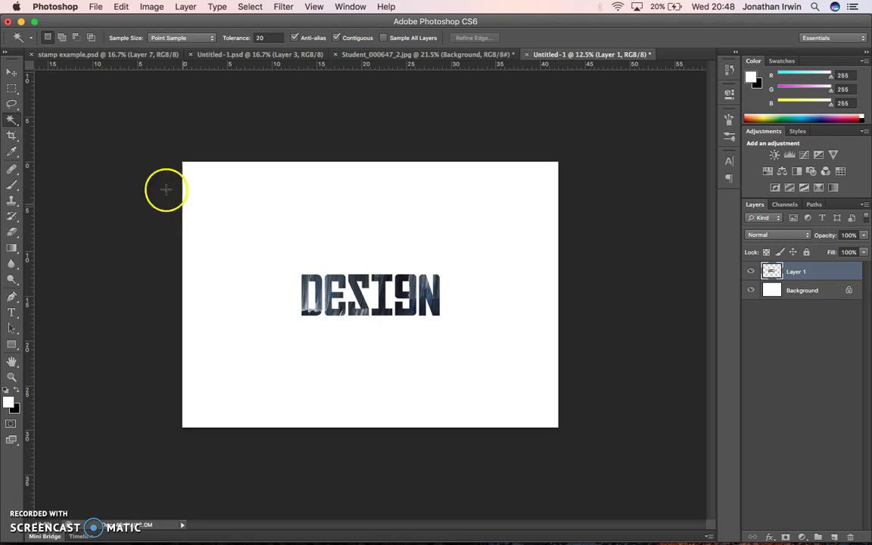
- Enlarge the pasted DESIGN lettering to about 253% with Free Transform so it spans most of the page width
{"action": "left_click", "coordinate": [12, 72]}
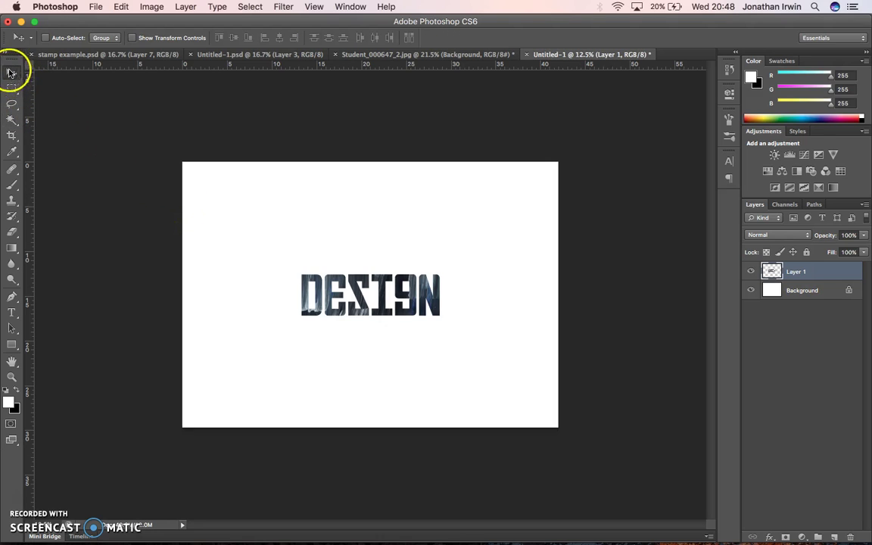
{"action": "left_click", "coordinate": [121, 7]}
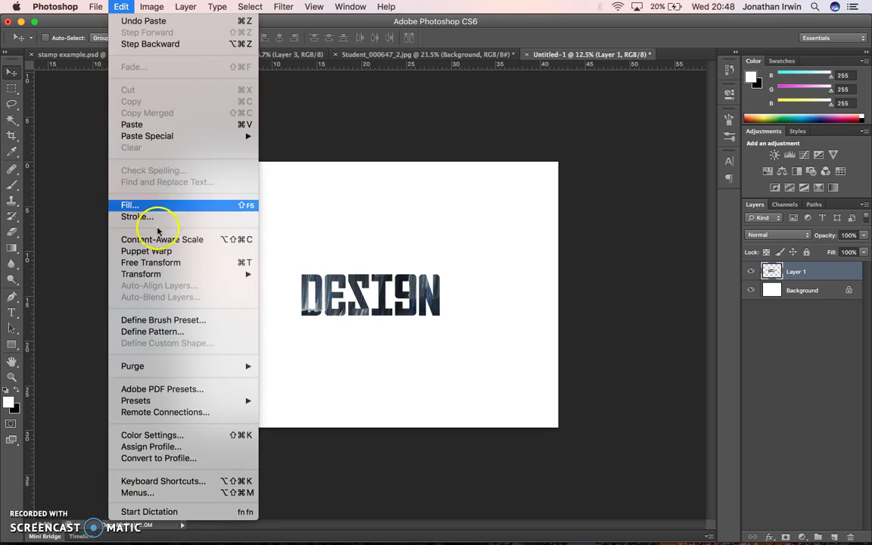
{"action": "left_click", "coordinate": [171, 262]}
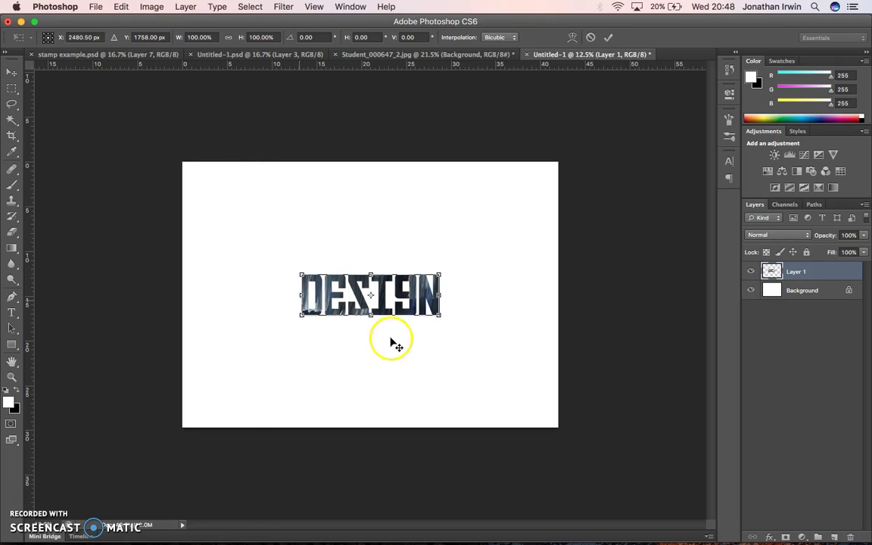
{"action": "left_click_drag", "start_coordinate": [442, 318], "coordinate": [536, 380]}
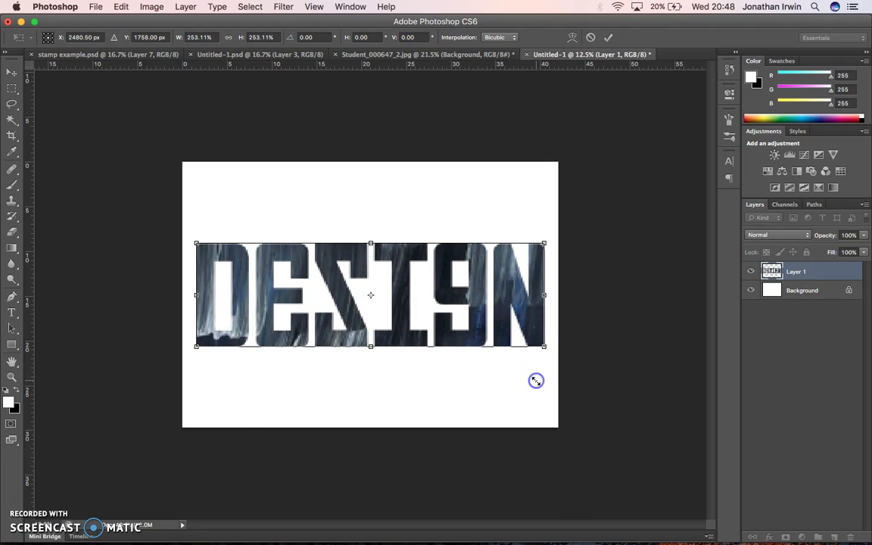
{"action": "double_click", "coordinate": [533, 317]}
{"action": "left_click", "coordinate": [562, 320]}
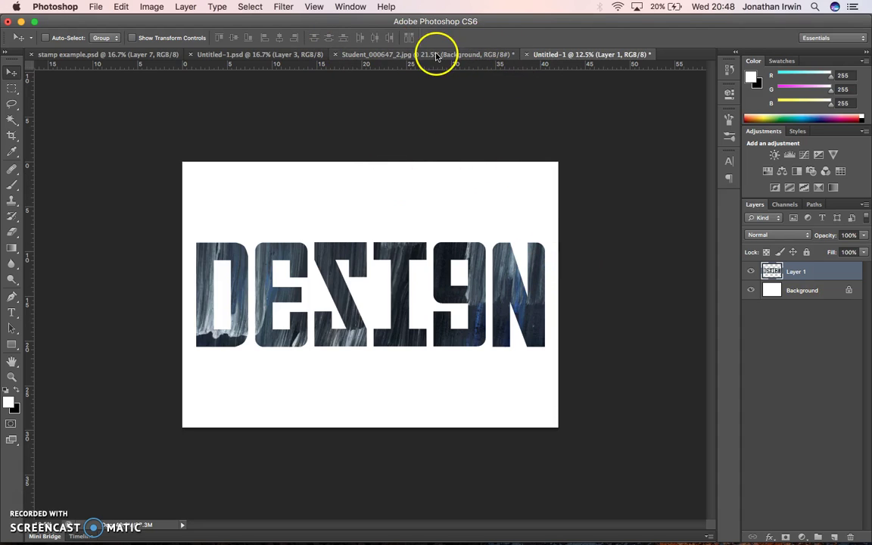
- Create a new A3 document from the International Paper preset
{"action": "left_click", "coordinate": [95, 6]}
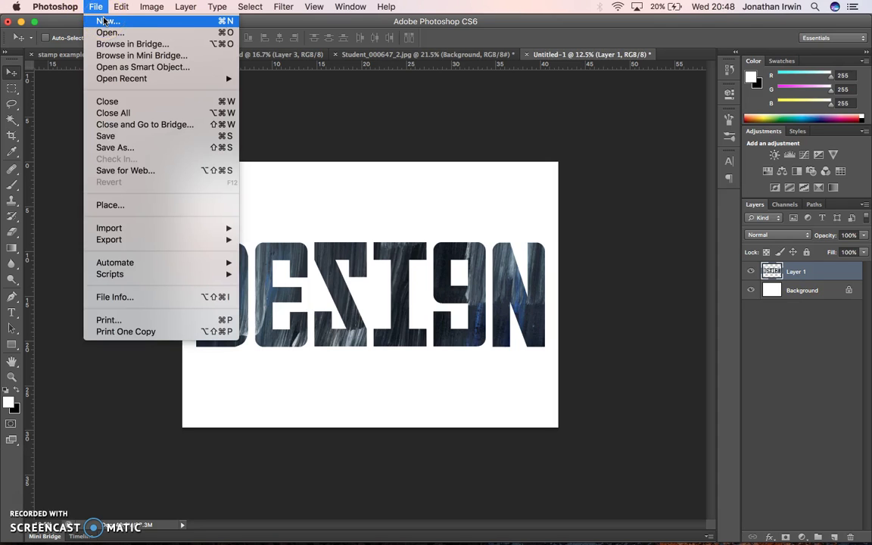
{"action": "left_click", "coordinate": [106, 21]}
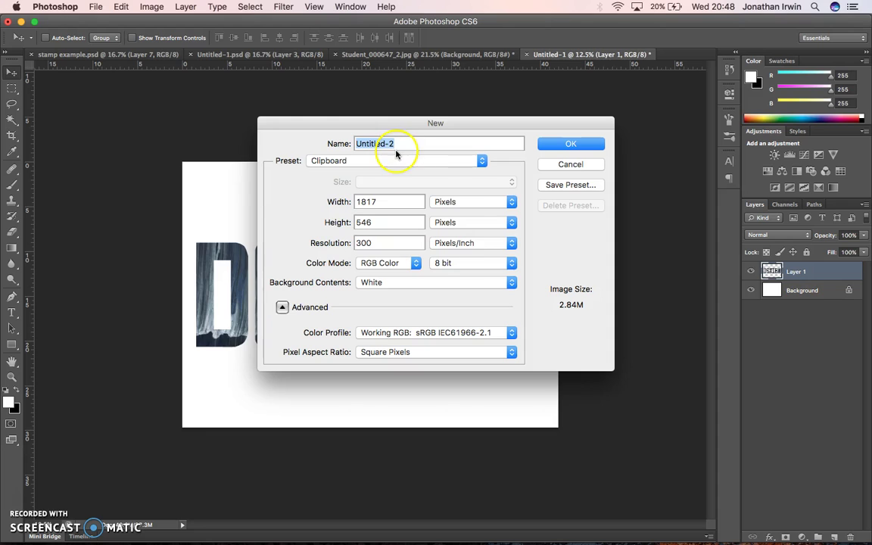
{"action": "left_click", "coordinate": [388, 160]}
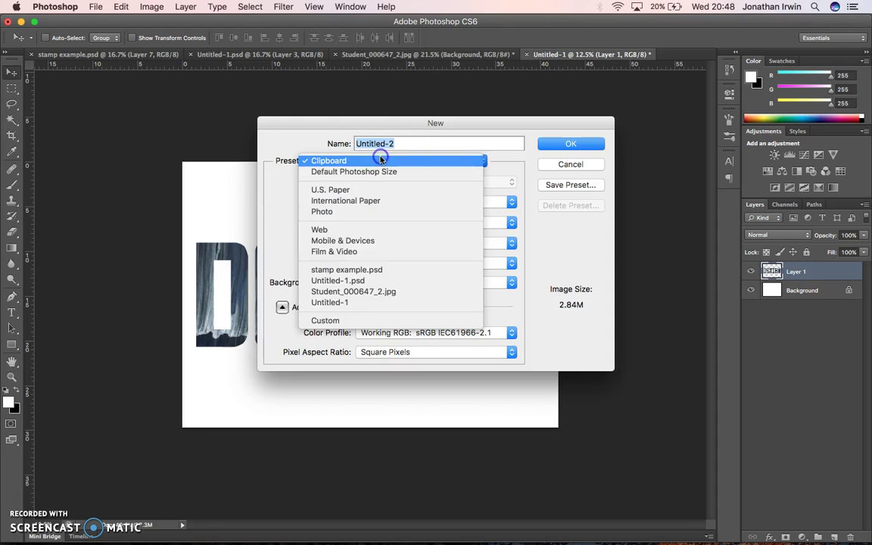
{"action": "left_click", "coordinate": [390, 199]}
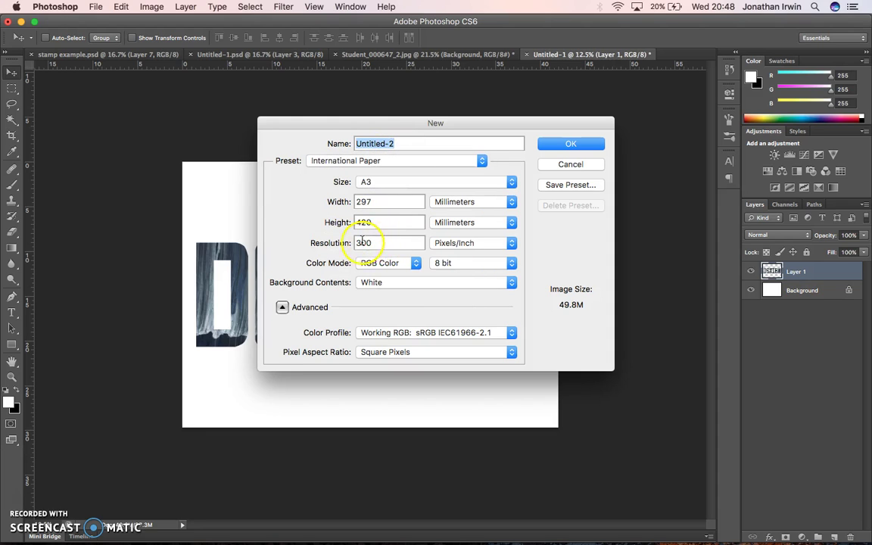
{"action": "left_click", "coordinate": [573, 143]}
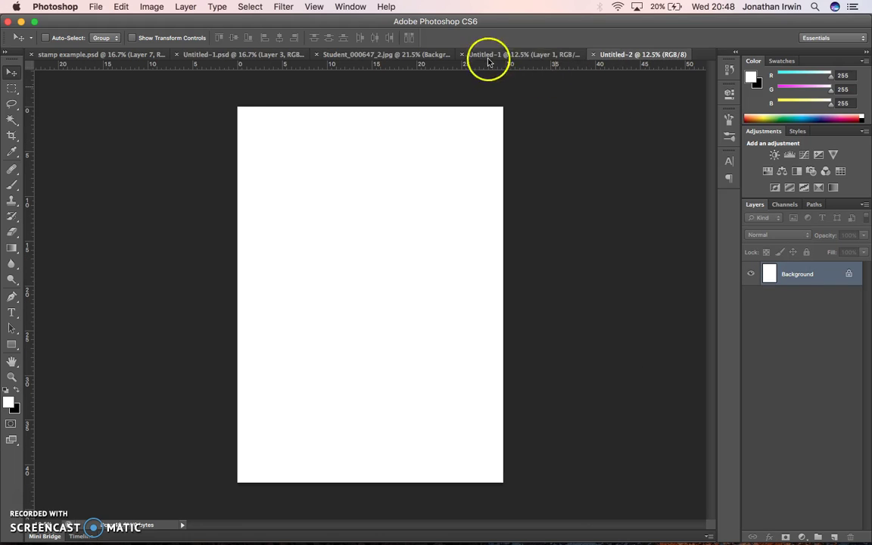
- Rotate the new blank A3 canvas 90° into landscape orientation
{"action": "left_click", "coordinate": [151, 7]}
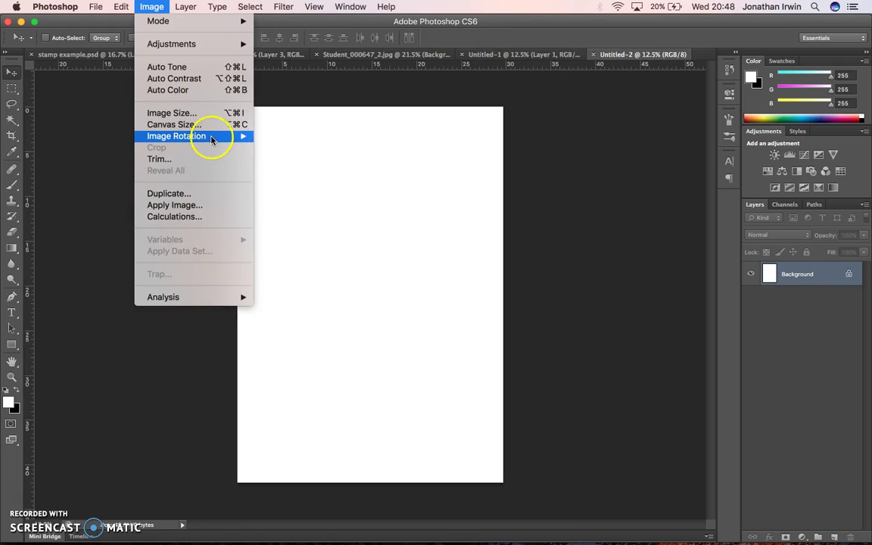
{"action": "mouse_move", "coordinate": [210, 139]}
{"action": "left_click", "coordinate": [280, 143]}
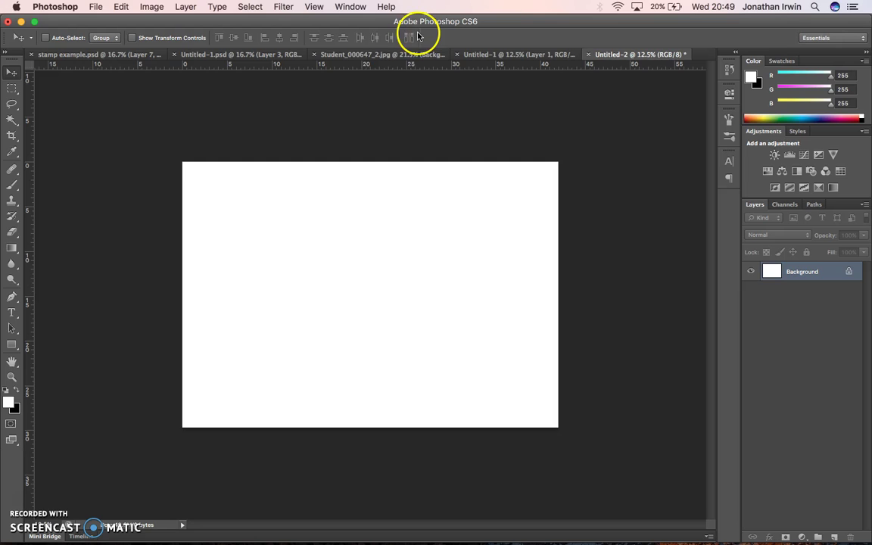
- Deselect the letter shapes in Student_000647_2.jpg, then activate the DESIGN text layer and make it visible
{"action": "left_click", "coordinate": [369, 53]}
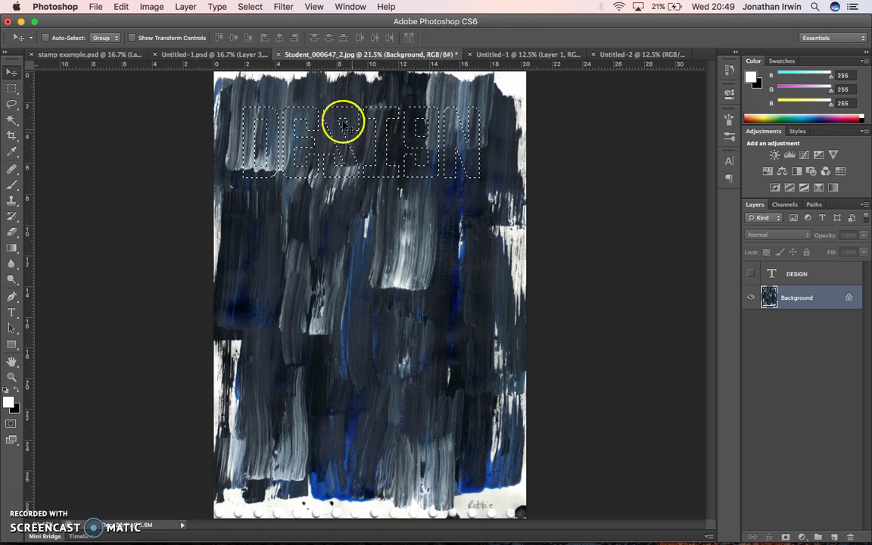
{"action": "left_click", "coordinate": [249, 7]}
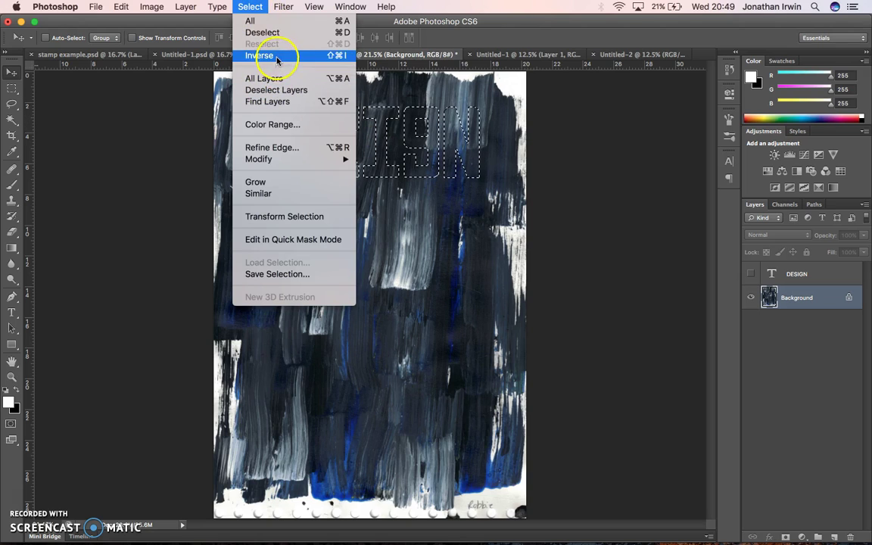
{"action": "left_click", "coordinate": [294, 33]}
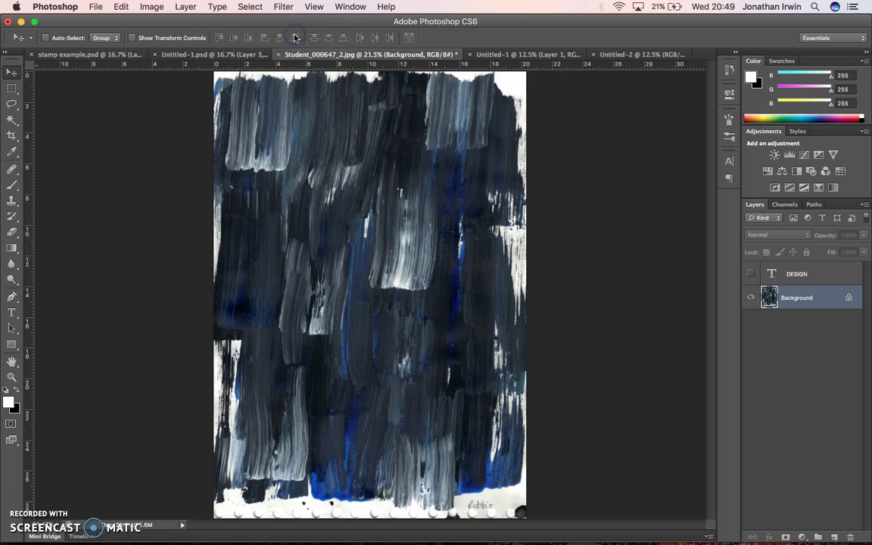
{"action": "left_click", "coordinate": [814, 274]}
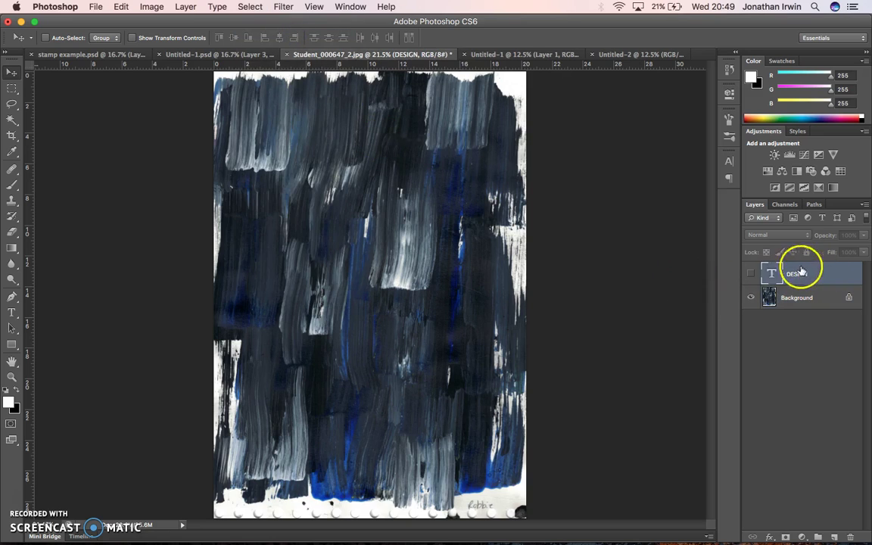
{"action": "left_click", "coordinate": [750, 274]}
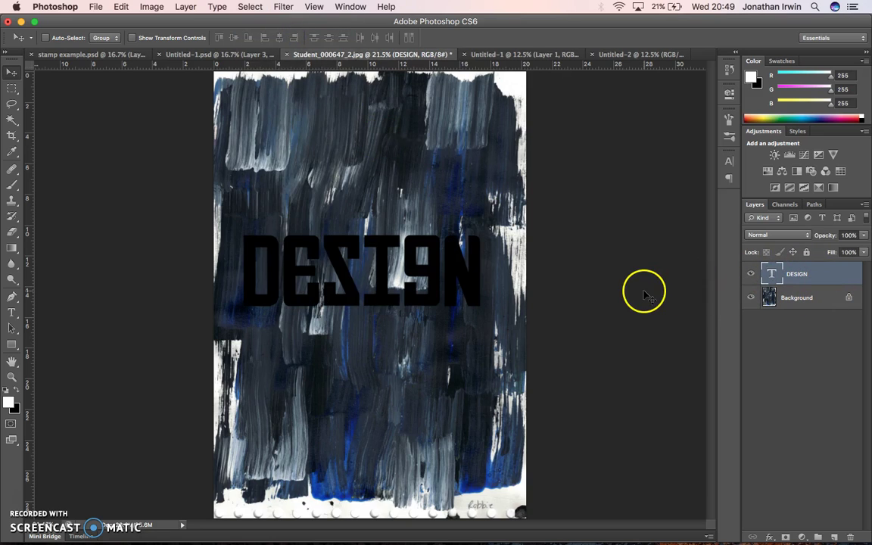
{"action": "left_click", "coordinate": [15, 123]}
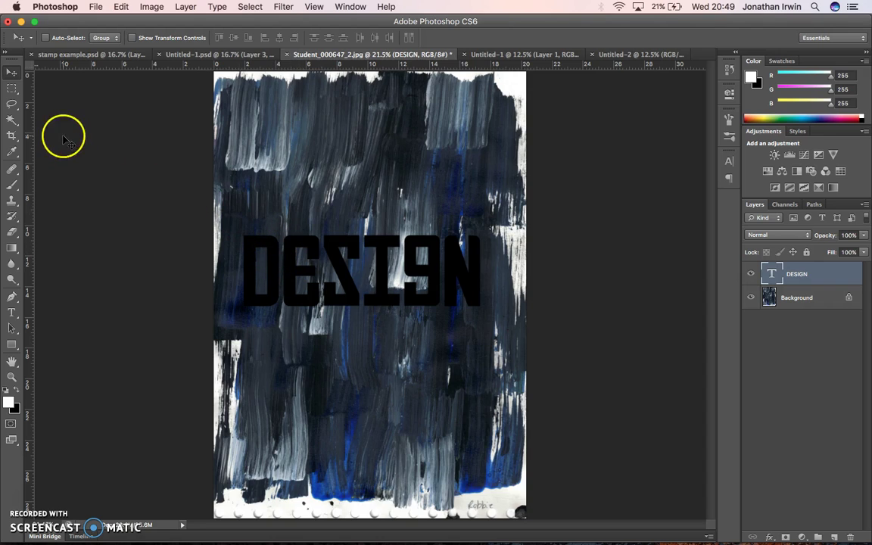
- Select the letter D of the DESIGN text with the Magic Wand, hide the text layer and copy that shape from the Background texture
{"action": "left_click", "coordinate": [13, 121]}
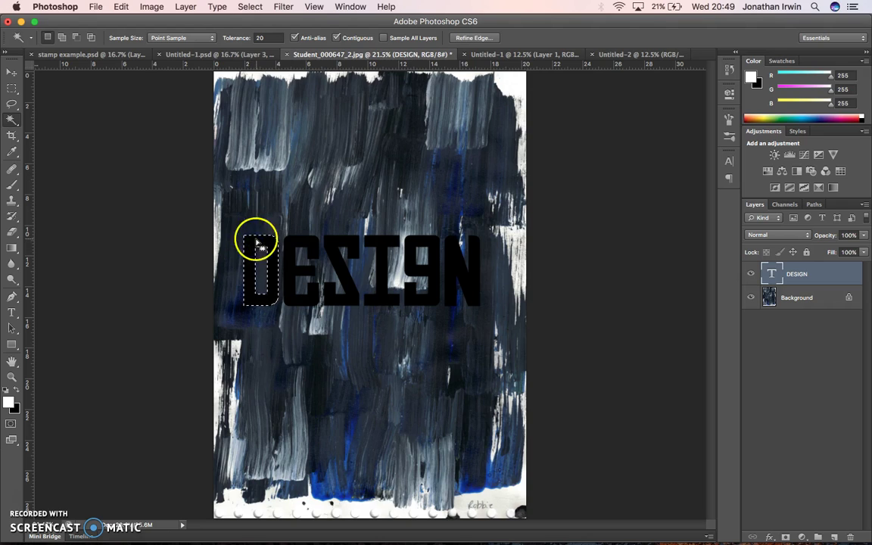
{"action": "left_click", "coordinate": [751, 273]}
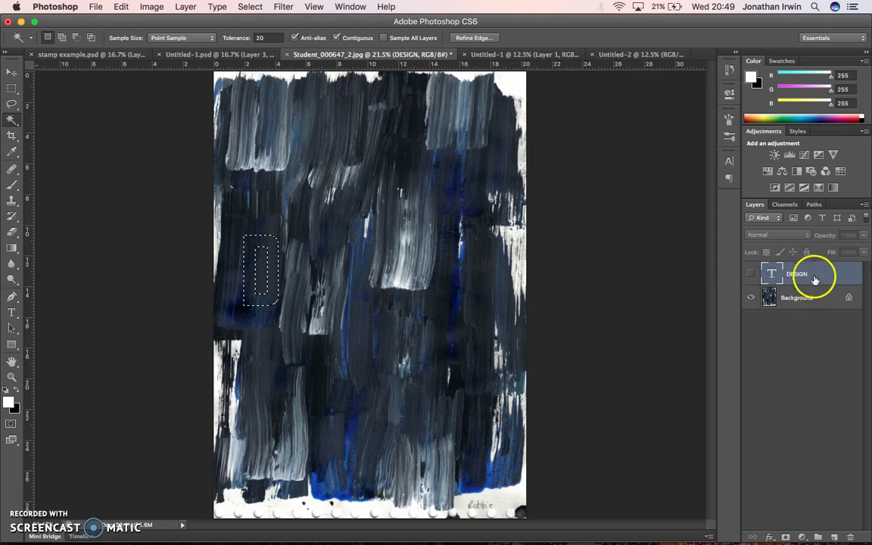
{"action": "left_click", "coordinate": [802, 297]}
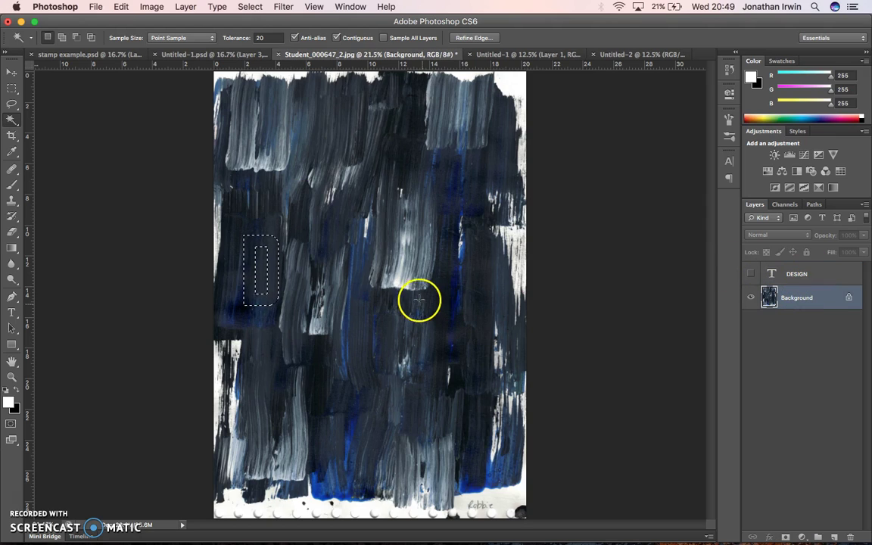
{"action": "left_click", "coordinate": [121, 6]}
{"action": "left_click", "coordinate": [126, 100]}
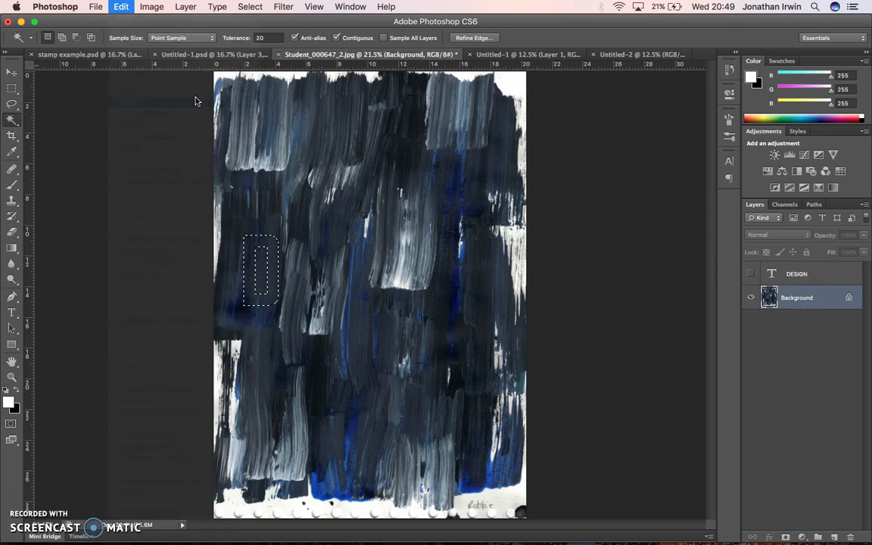
- Paste the textured letter D into the blank landscape A3 document Untitled-2
{"action": "left_click", "coordinate": [630, 55]}
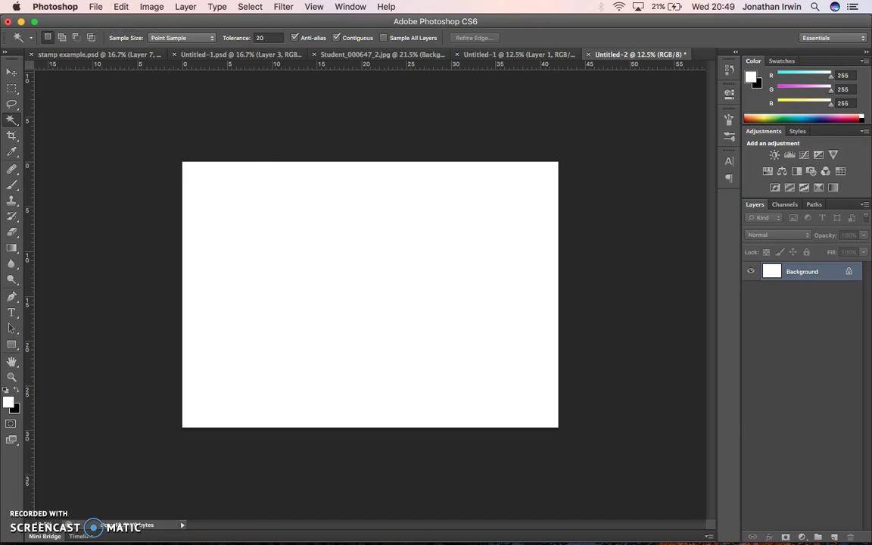
{"action": "left_click", "coordinate": [121, 7]}
{"action": "left_click", "coordinate": [142, 125]}
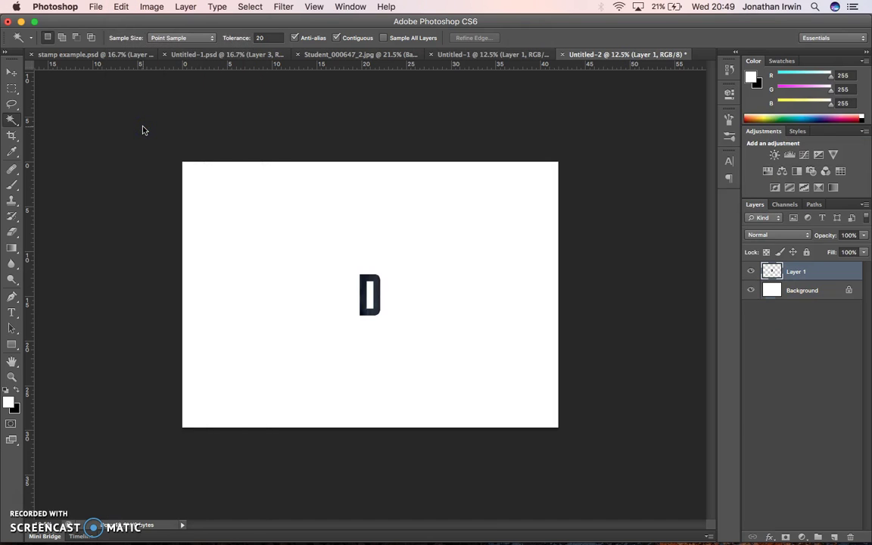
- Enlarge the pasted D with Free Transform to about 16 cm tall and move it to the canvas's upper-left area
{"action": "left_click", "coordinate": [9, 73]}
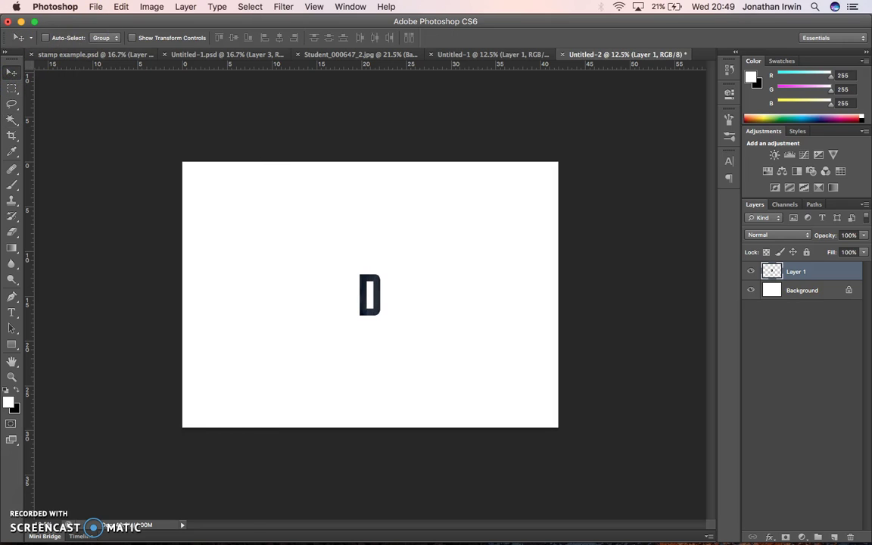
{"action": "left_click", "coordinate": [121, 6]}
{"action": "left_click", "coordinate": [227, 262]}
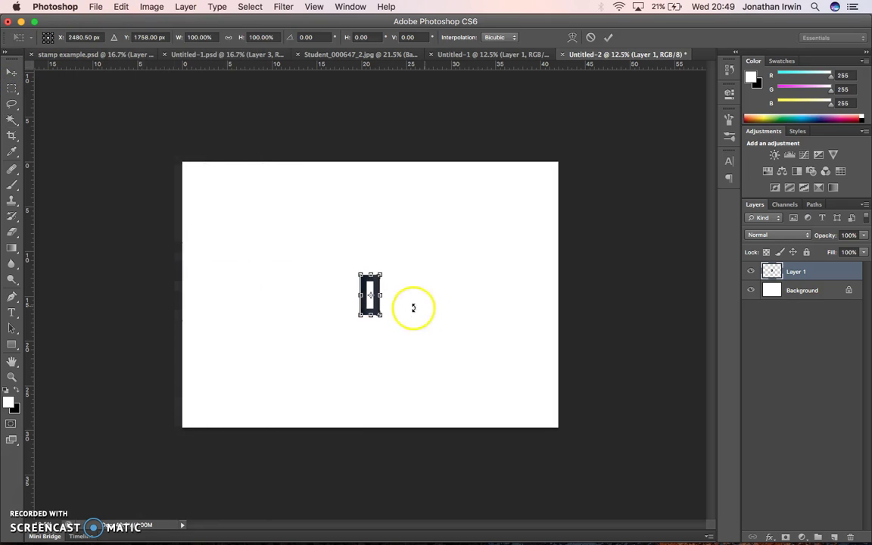
{"action": "left_click_drag", "start_coordinate": [380, 316], "coordinate": [457, 411]}
{"action": "key", "text": "Return"}
{"action": "left_click_drag", "start_coordinate": [384, 286], "coordinate": [238, 205]}
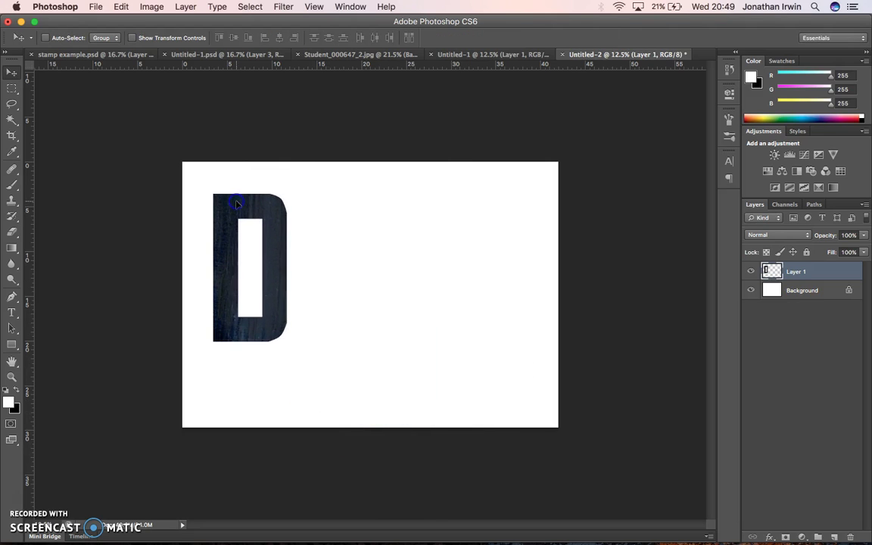
- In Student_000647_2.jpg, activate the DESIGN text layer, make it visible and clear the selection around the D
{"action": "left_click", "coordinate": [355, 54]}
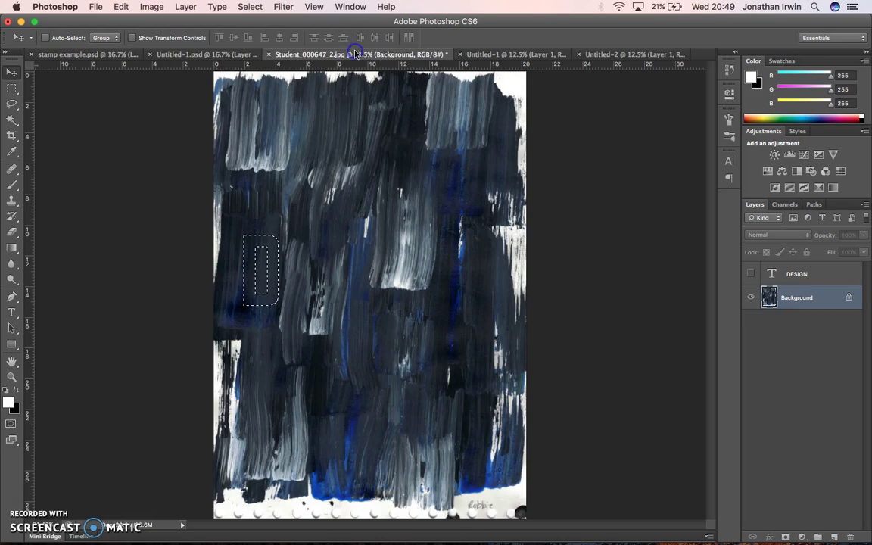
{"action": "left_click", "coordinate": [815, 273]}
{"action": "left_click", "coordinate": [751, 274]}
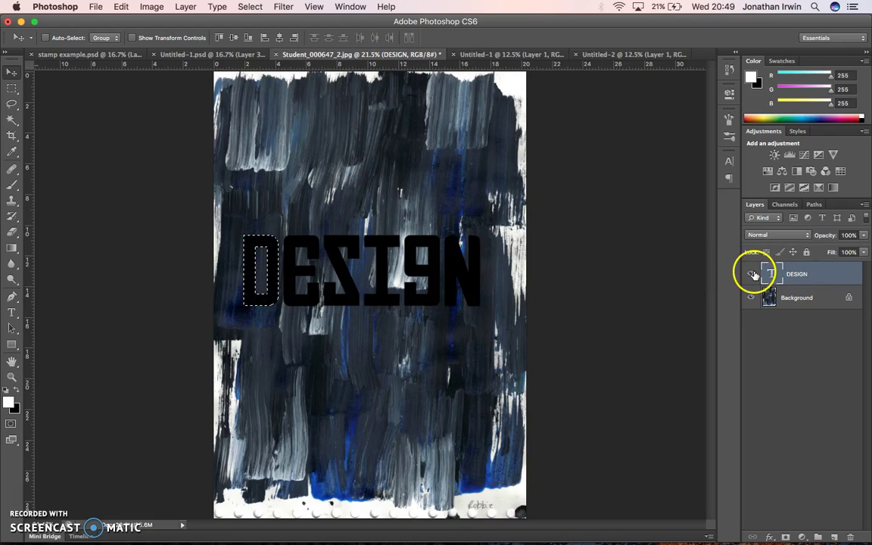
{"action": "left_click", "coordinate": [250, 6]}
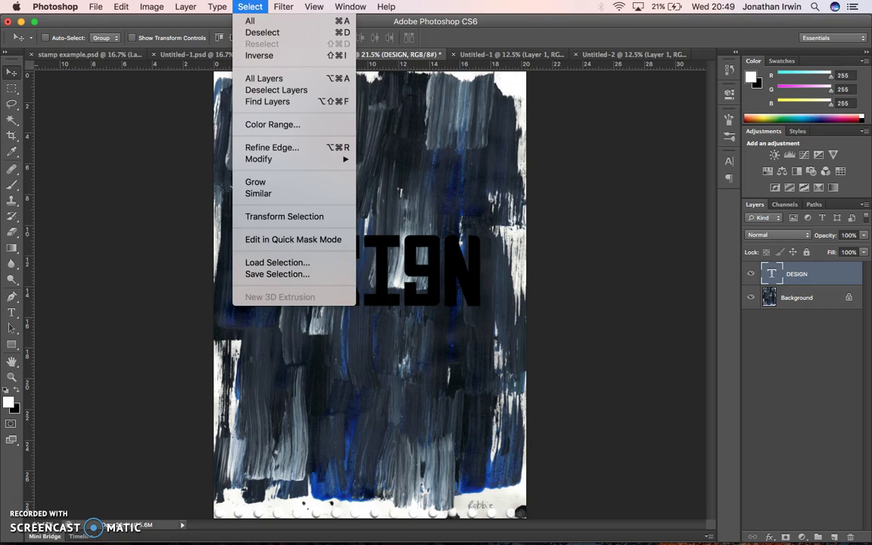
{"action": "left_click", "coordinate": [277, 34]}
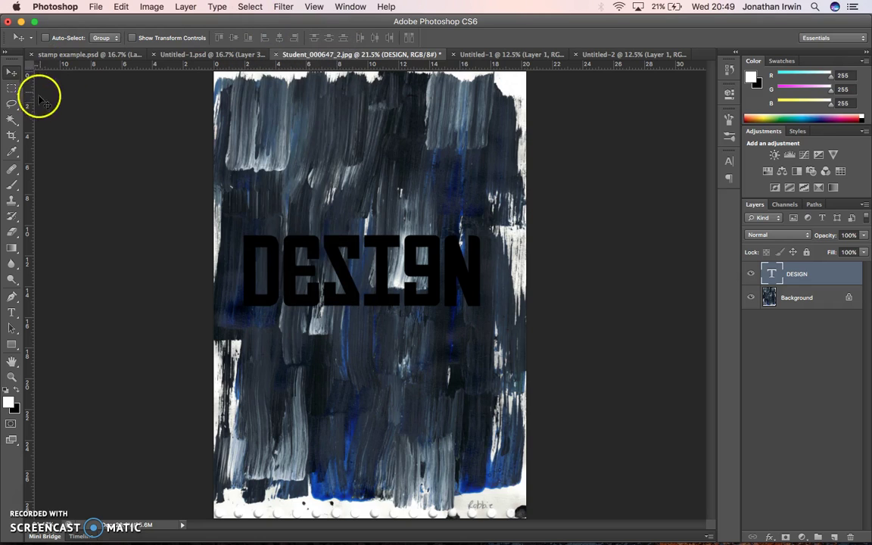
- Select the letter E with the Magic Wand, hide the DESIGN layer and copy the E shape from the Background texture
{"action": "left_click", "coordinate": [12, 120]}
{"action": "left_click", "coordinate": [289, 246]}
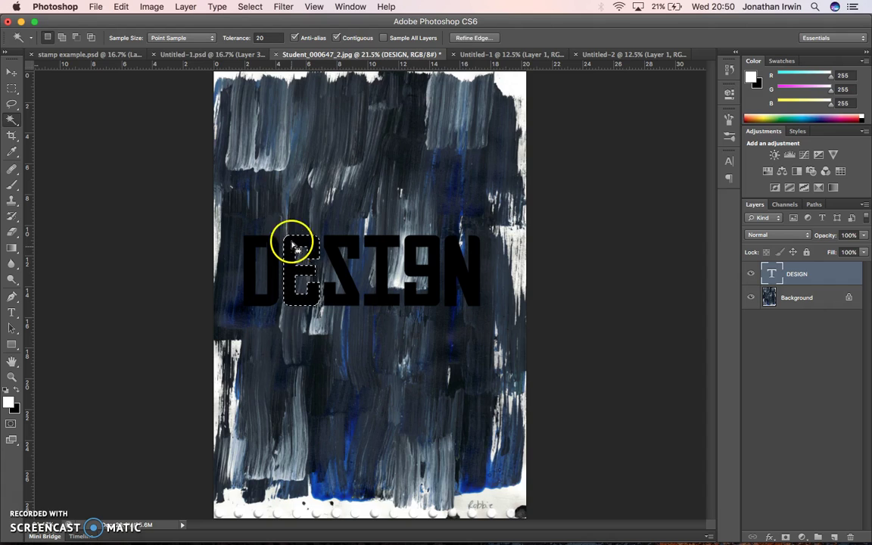
{"action": "left_click", "coordinate": [750, 274]}
{"action": "left_click", "coordinate": [819, 298]}
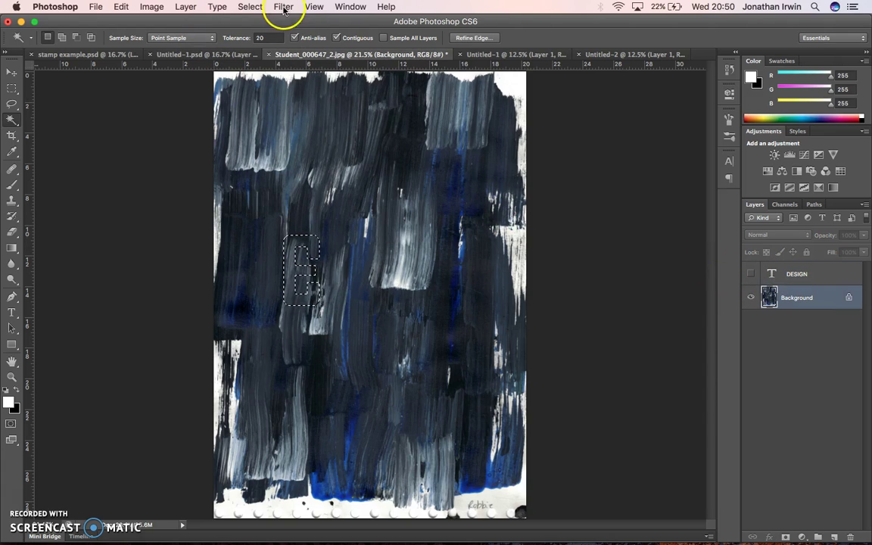
{"action": "left_click", "coordinate": [121, 6]}
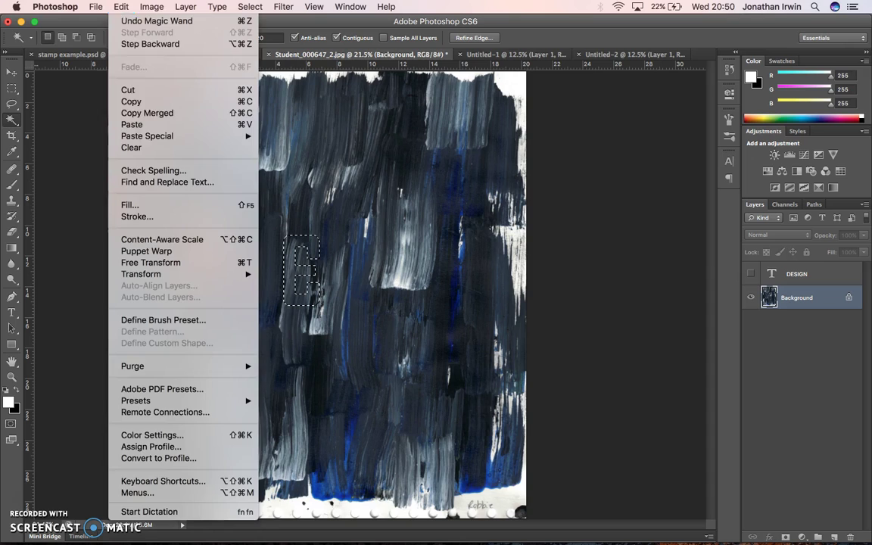
{"action": "left_click", "coordinate": [133, 100]}
- Paste the textured letter E into the Untitled-2 document beside the enlarged D
{"action": "left_click", "coordinate": [623, 54]}
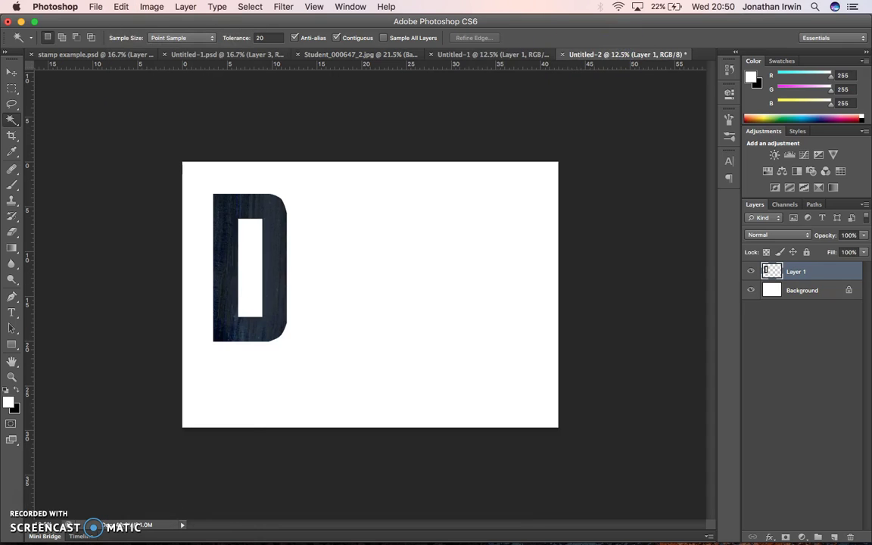
{"action": "left_click", "coordinate": [121, 6]}
{"action": "left_click", "coordinate": [135, 125]}
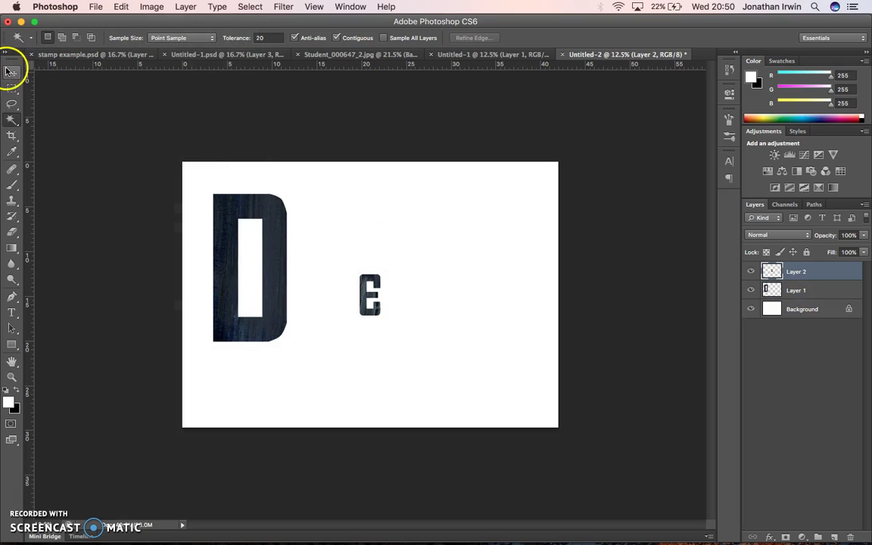
- Scale the pasted E to about 255% with Free Transform and place it just right of the D, slightly lower
{"action": "left_click", "coordinate": [11, 71]}
{"action": "left_click", "coordinate": [121, 6]}
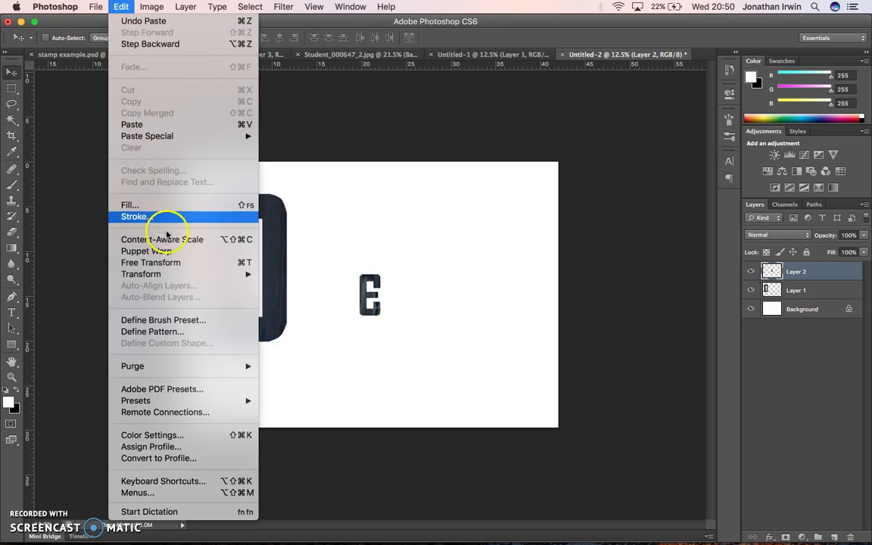
{"action": "left_click", "coordinate": [174, 263]}
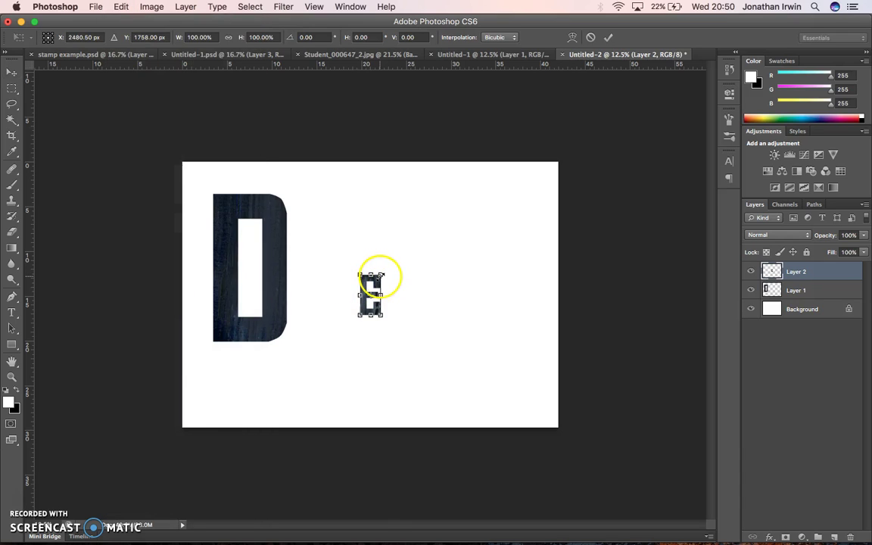
{"action": "left_click_drag", "start_coordinate": [380, 277], "coordinate": [336, 267]}
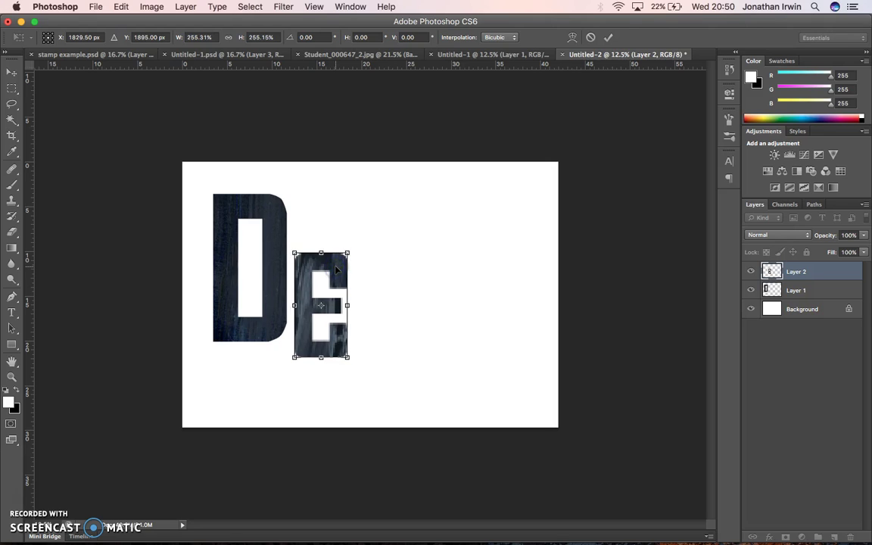
{"action": "key", "text": "Return"}
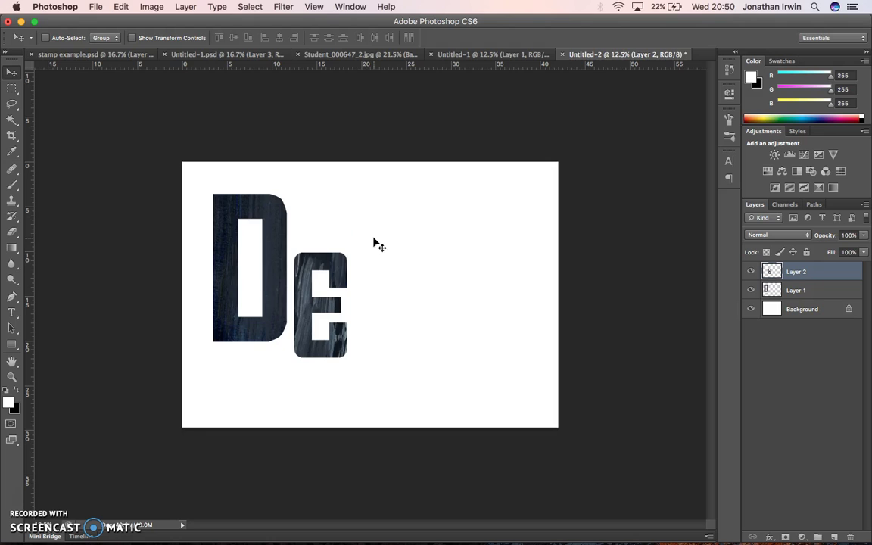
- Examine the pixels along the enlarged D's straight top edge and rounded corner at high magnification
{"action": "key", "text": "z"}
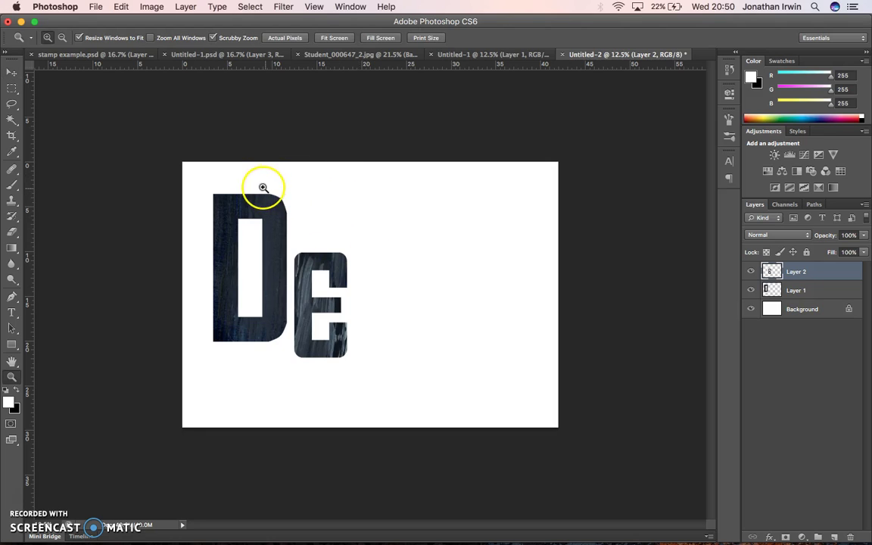
{"action": "left_click_drag", "start_coordinate": [261, 186], "coordinate": [488, 375]}
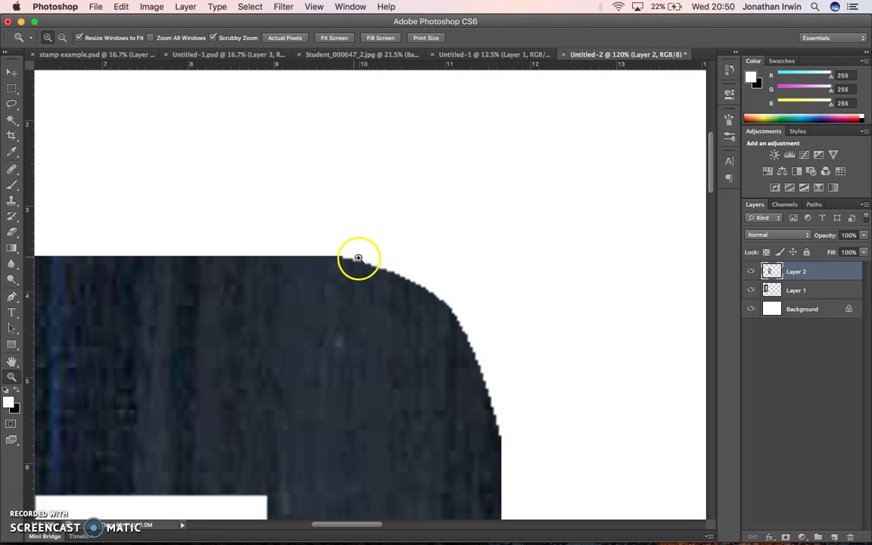
{"action": "scroll", "coordinate": [214, 257], "scroll_direction": "left", "scroll_amount": 5}
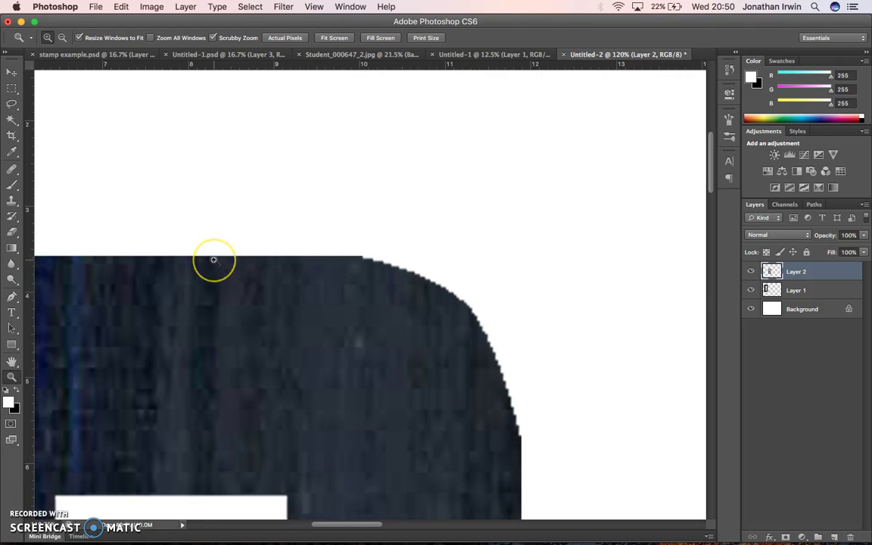
{"action": "scroll", "coordinate": [214, 260], "scroll_direction": "down", "scroll_amount": 2}
{"action": "left_click_drag", "start_coordinate": [145, 249], "coordinate": [284, 346]}
{"action": "key", "text": "h"}
{"action": "scroll", "coordinate": [297, 341], "scroll_direction": "down", "scroll_amount": 2}
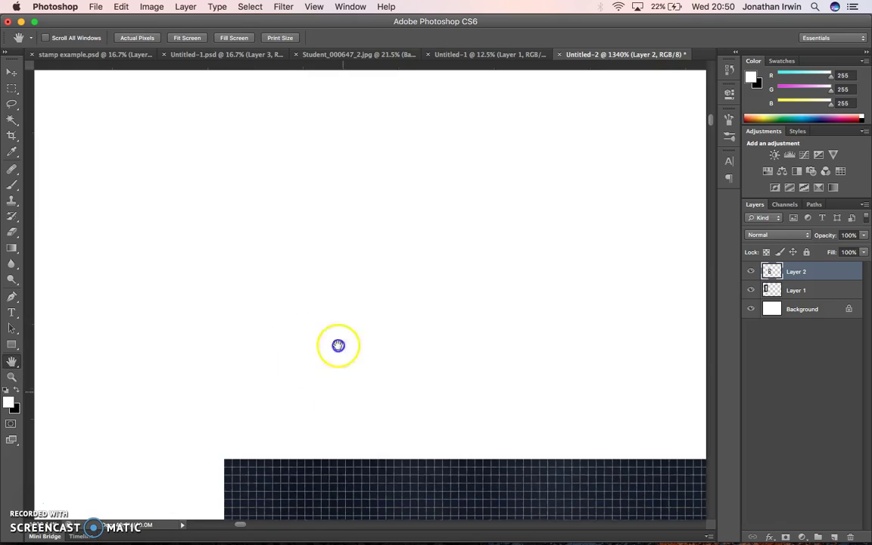
{"action": "left_click_drag", "start_coordinate": [337, 344], "coordinate": [280, 168]}
{"action": "key", "text": "super+minus"}
{"action": "key", "text": "super+minus"}
{"action": "key", "text": "super+minus"}
{"action": "key", "text": "super+minus"}
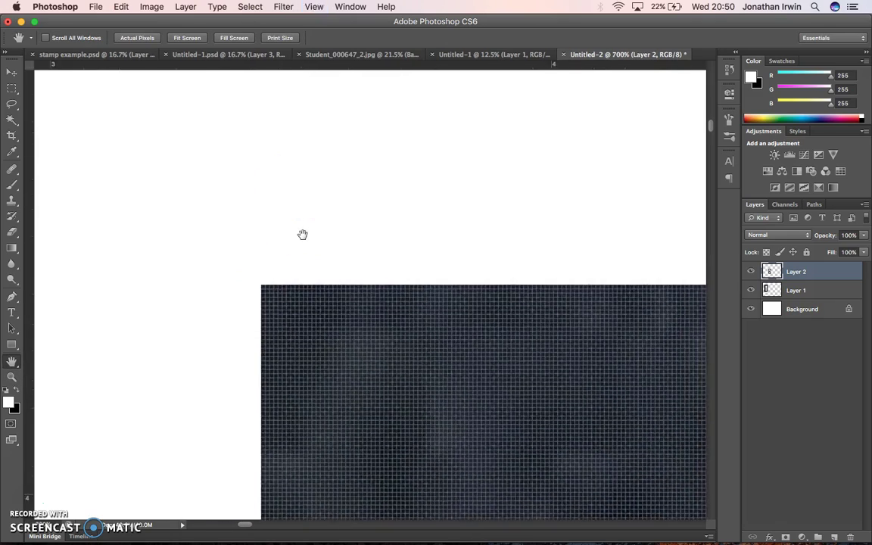
{"action": "left_click_drag", "start_coordinate": [315, 259], "coordinate": [396, 283]}
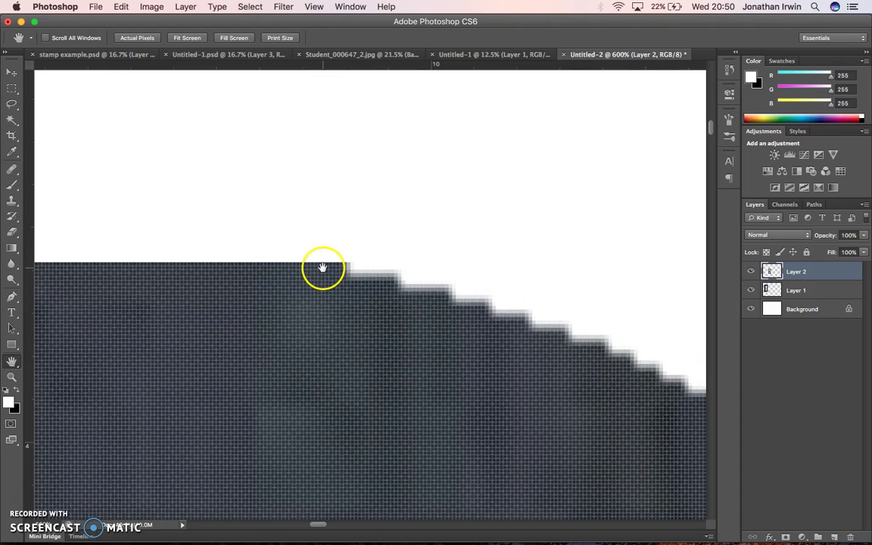
{"action": "left_click", "coordinate": [12, 72]}
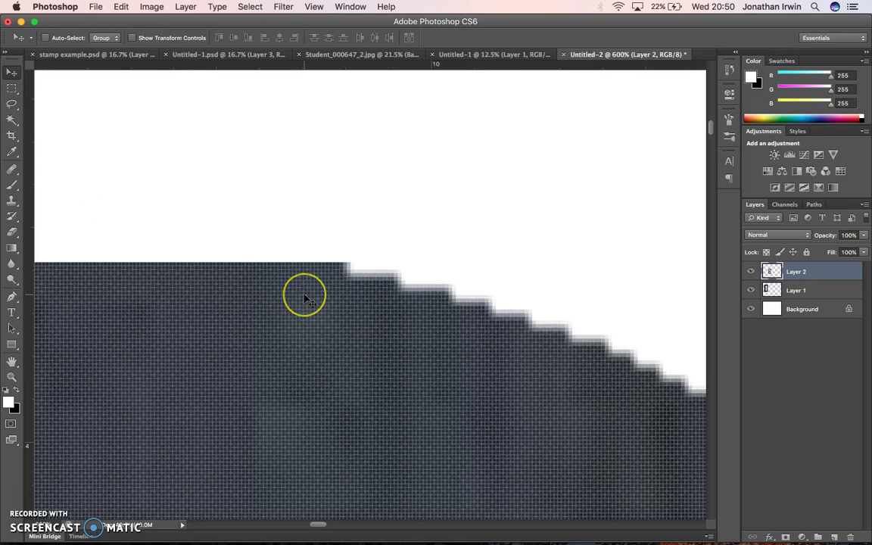
{"action": "key", "text": "super+minus"}
{"action": "key", "text": "super+minus"}
{"action": "key", "text": "super+minus"}
{"action": "key", "text": "super+minus"}
{"action": "key", "text": "super+minus"}
{"action": "key", "text": "super+minus"}
{"action": "key", "text": "super+minus"}
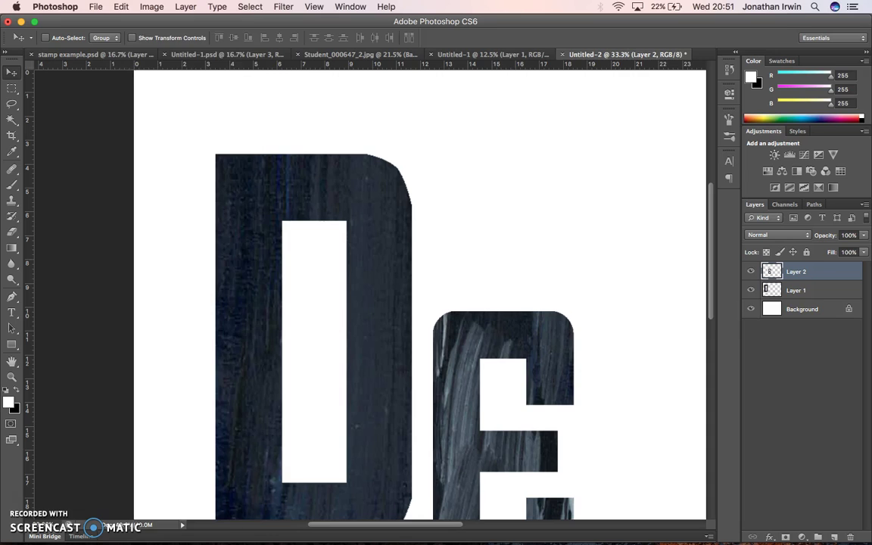
{"action": "left_click", "coordinate": [121, 7]}
{"action": "left_click", "coordinate": [156, 272]}
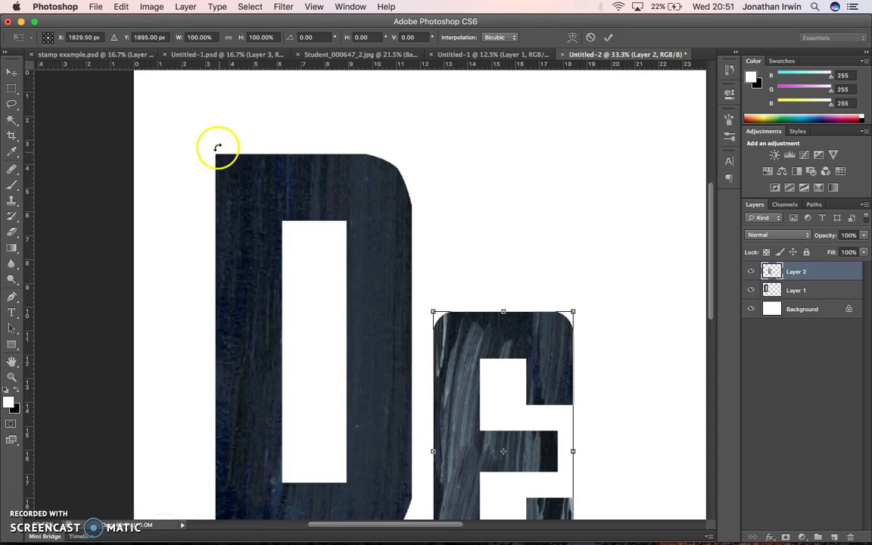
{"action": "left_click_drag", "start_coordinate": [215, 143], "coordinate": [178, 155]}
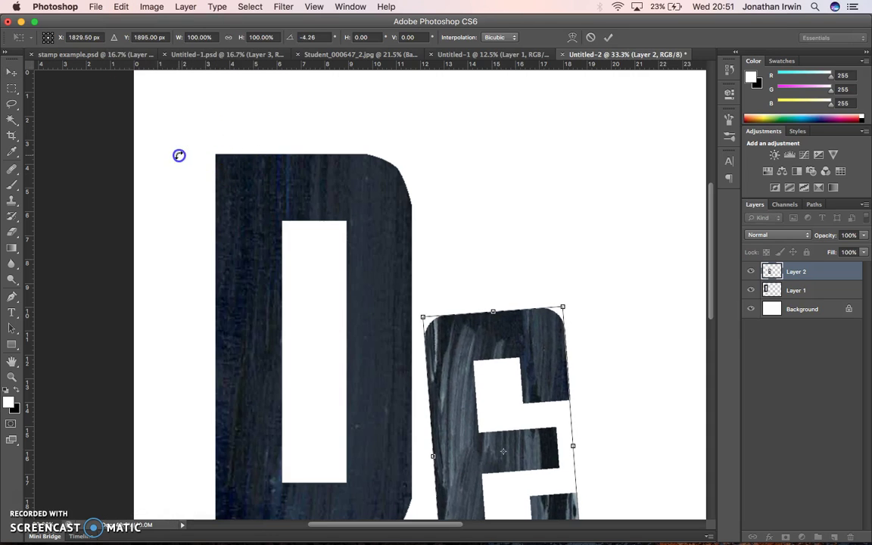
{"action": "key", "text": "Escape"}
- Try rotating the D on Layer 1 by about -15° with Free Transform and examine the pixels along its slanted top edge
{"action": "left_click", "coordinate": [816, 292]}
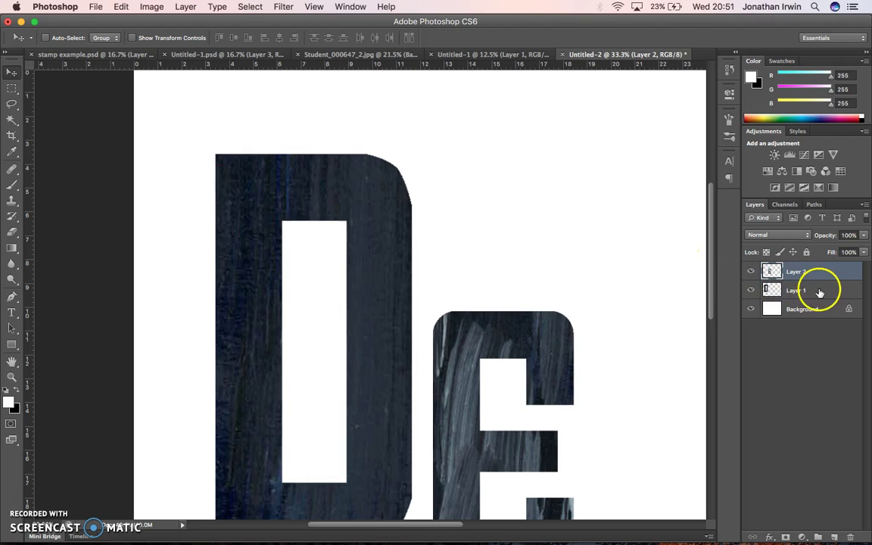
{"action": "key", "text": "ctrl+t"}
{"action": "left_click_drag", "start_coordinate": [189, 132], "coordinate": [155, 179]}
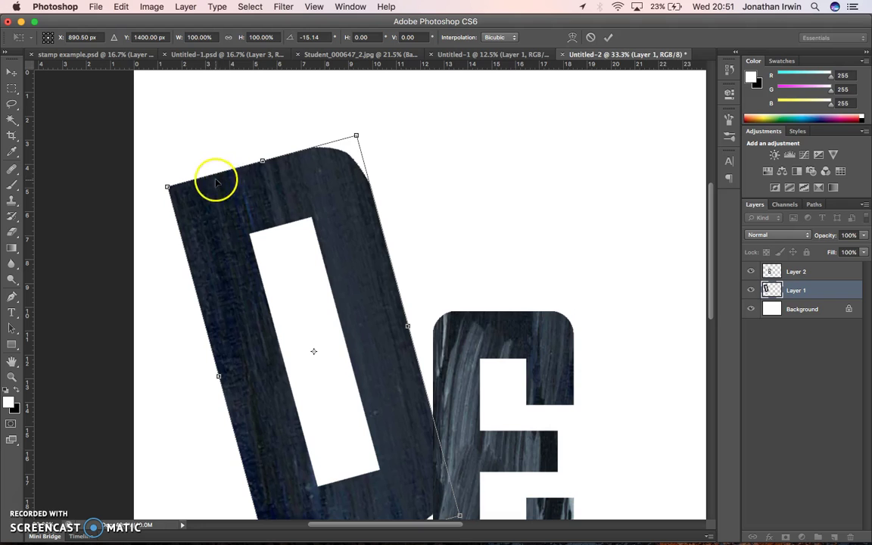
{"action": "key", "text": "Return"}
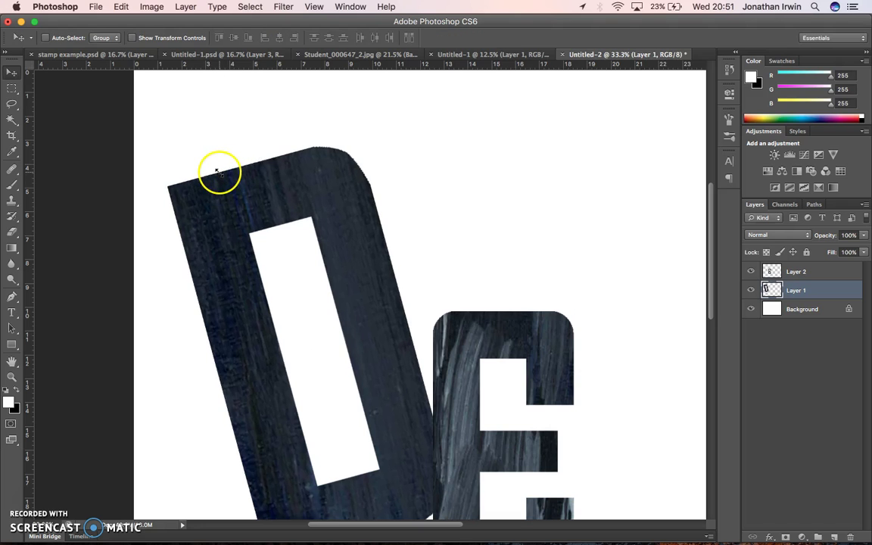
{"action": "key", "text": "z"}
{"action": "left_click_drag", "start_coordinate": [249, 146], "coordinate": [389, 274]}
{"action": "left_click_drag", "start_coordinate": [527, 451], "coordinate": [609, 515]}
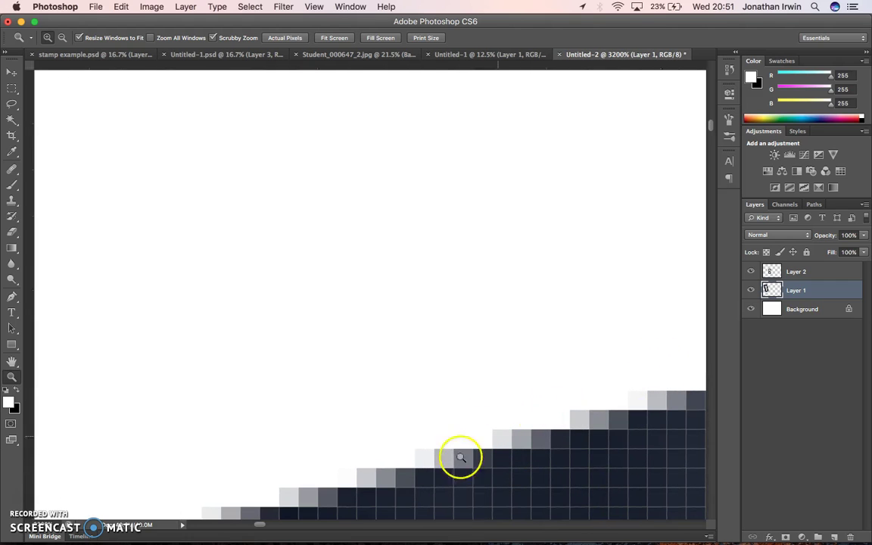
- Undo the rotation of the letter D on Layer 1
{"action": "key", "text": "alt+bracketright"}
{"action": "key", "text": "super+BackSpace"}
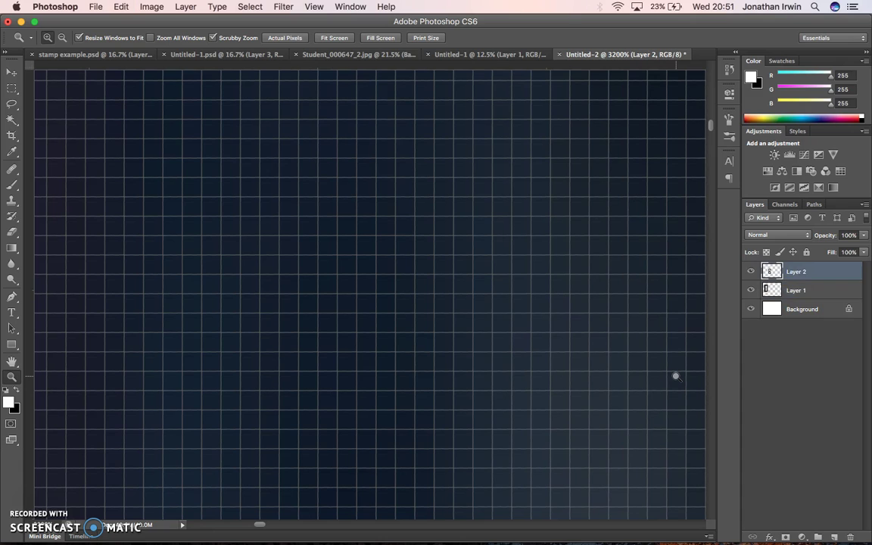
{"action": "key", "text": "super+0"}
{"action": "key", "text": "v"}
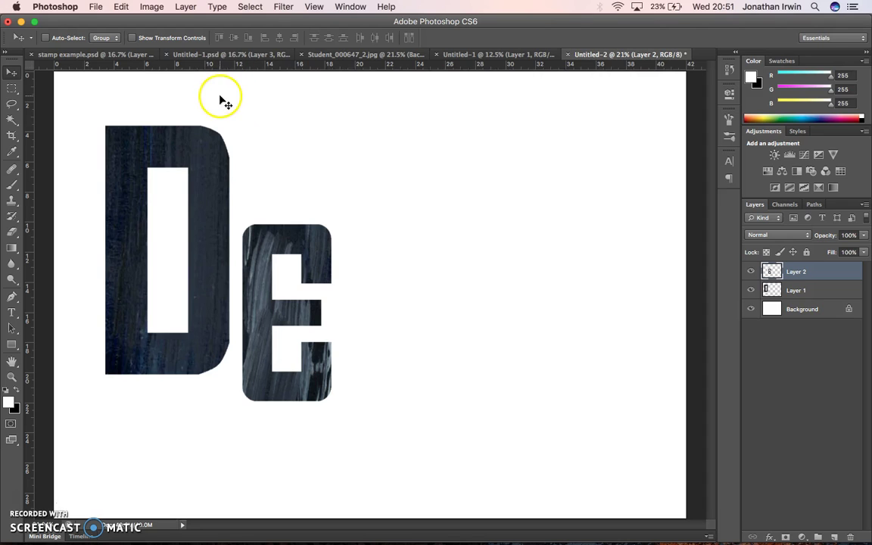
- Save the composition as TEST 1.psd in Photoshop format with layers in the Altered Profile folder
{"action": "left_click", "coordinate": [95, 6]}
{"action": "left_click", "coordinate": [115, 148]}
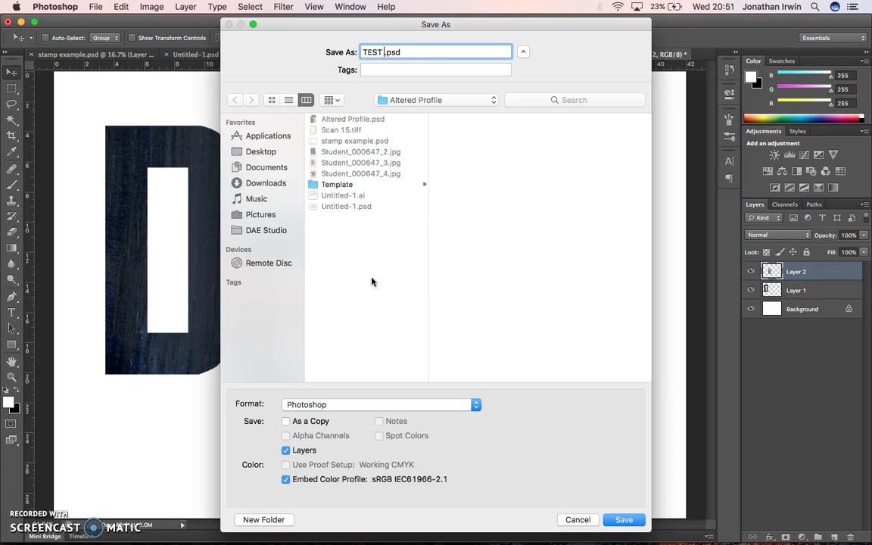
{"action": "key", "text": "Return"}
{"action": "key", "text": "Return"}
{"action": "left_click", "coordinate": [205, 176]}
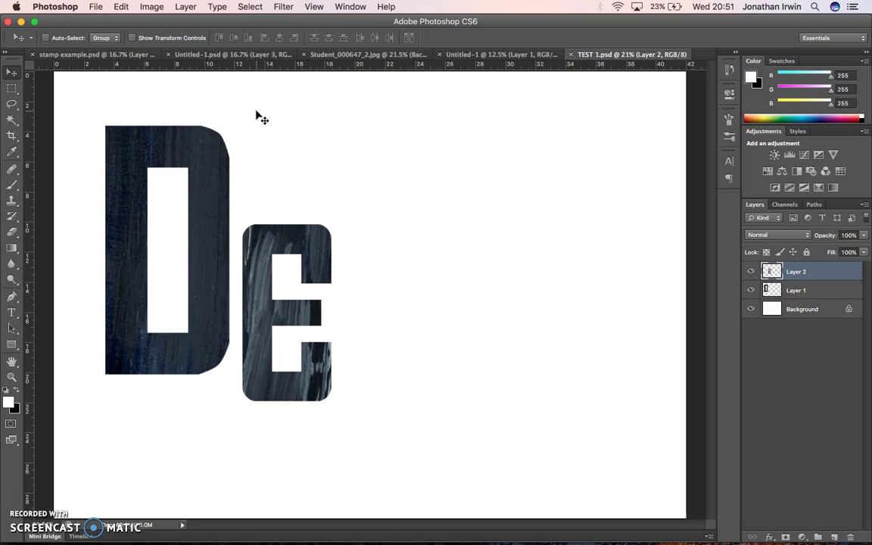